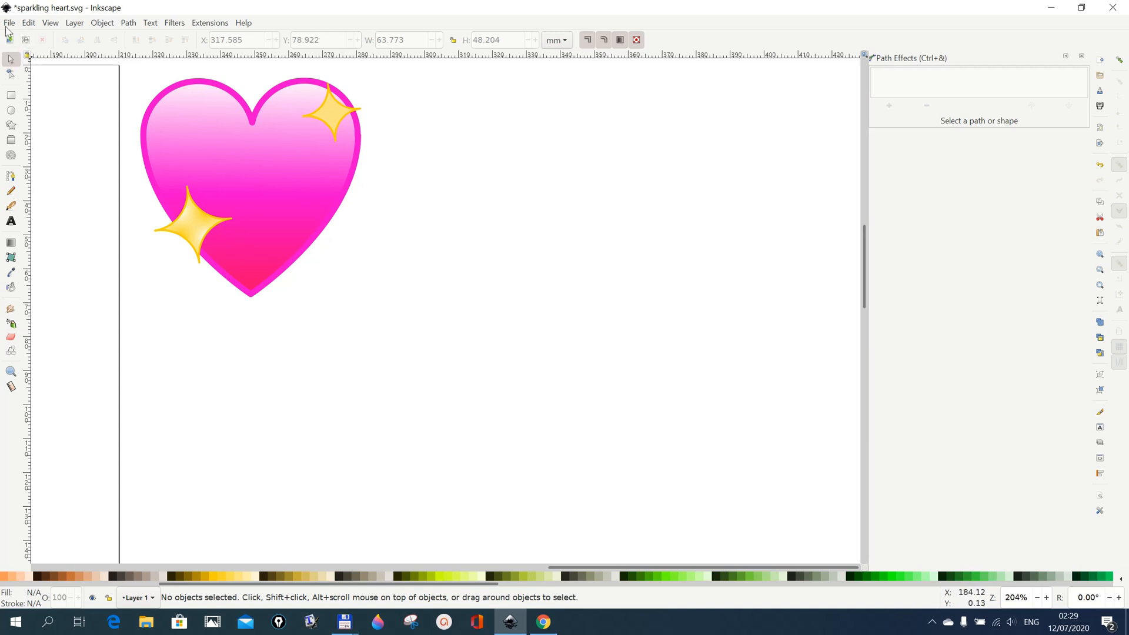
Add a rectangular grid to the document with X and Y spacing of 20 px
{"action": "left_click", "coordinate": [9, 24]}
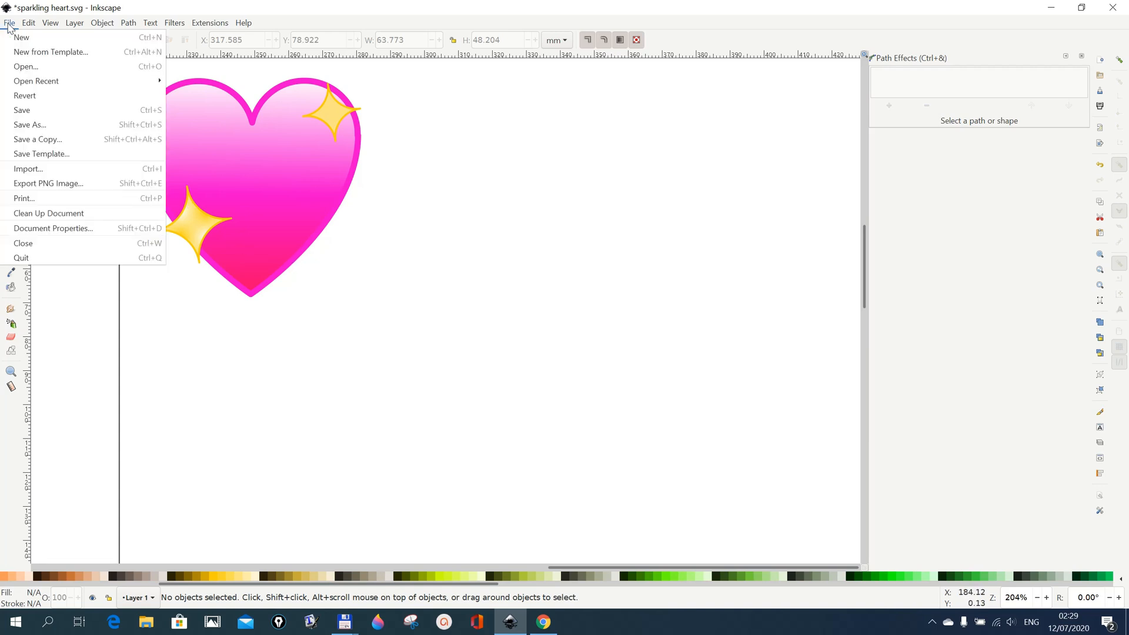
{"action": "left_click", "coordinate": [42, 234]}
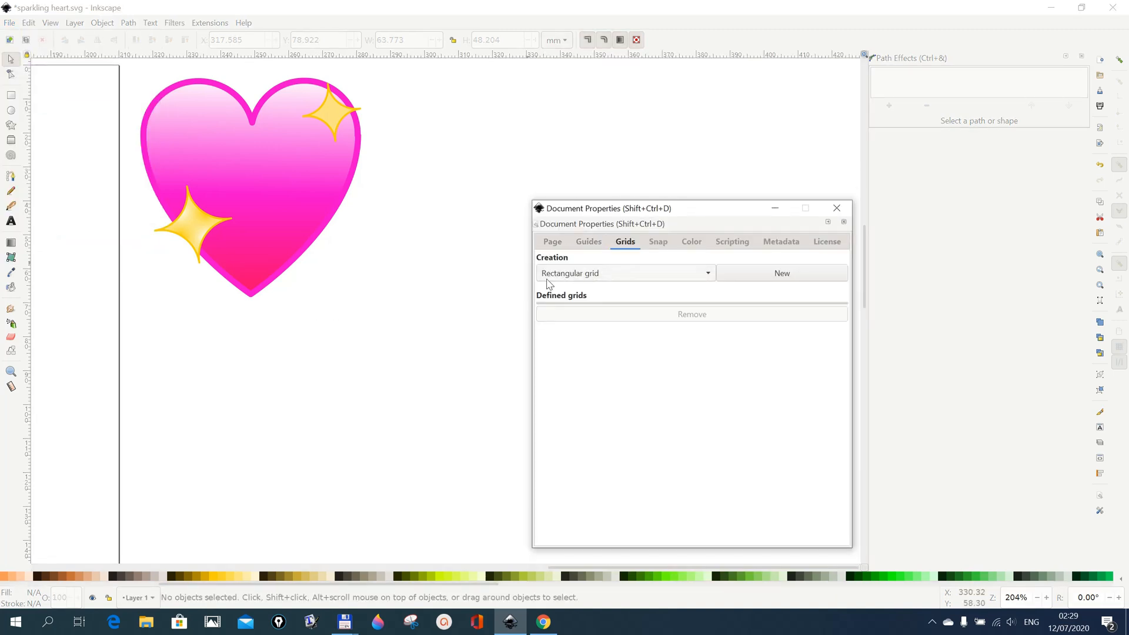
{"action": "left_click", "coordinate": [803, 281]}
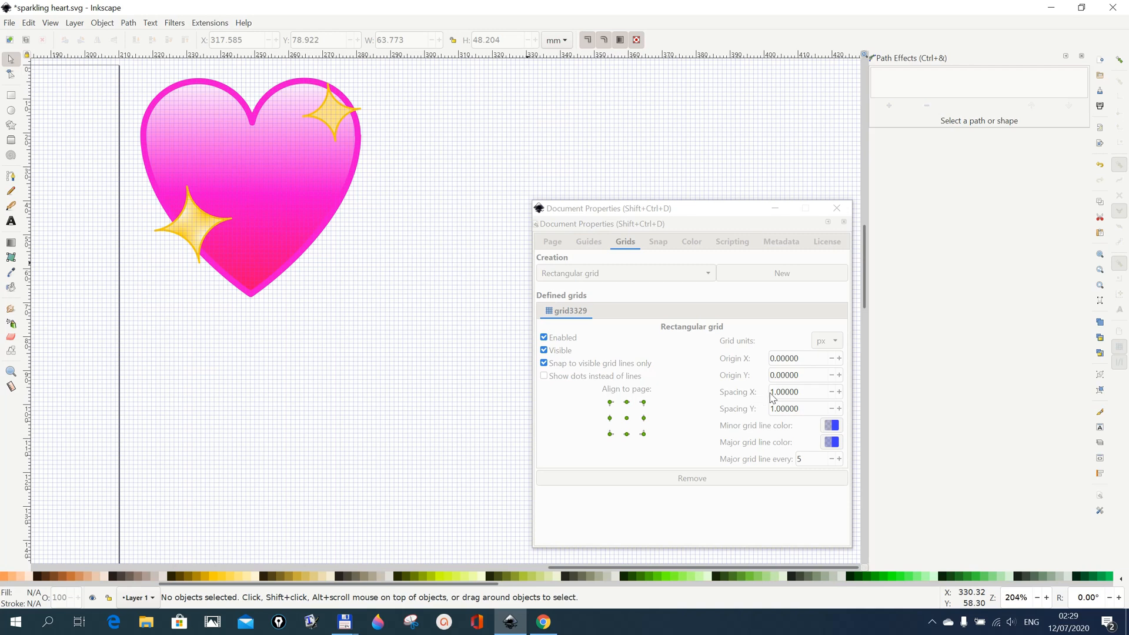
{"action": "left_click", "coordinate": [775, 392]}
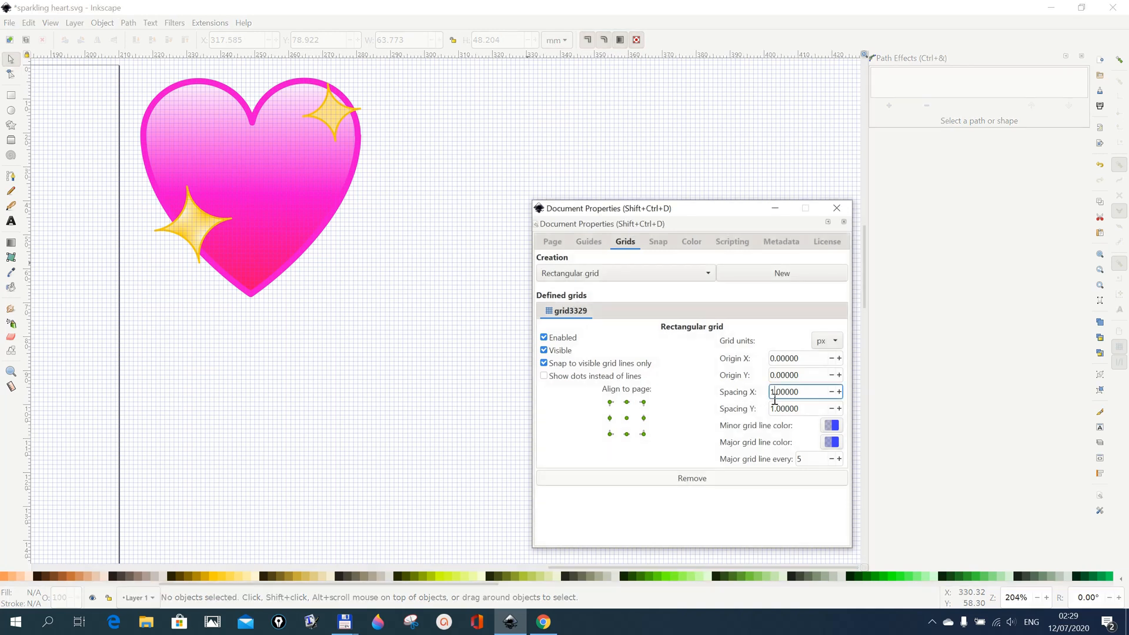
{"action": "key", "text": "BackSpace"}
{"action": "left_click", "coordinate": [775, 410]}
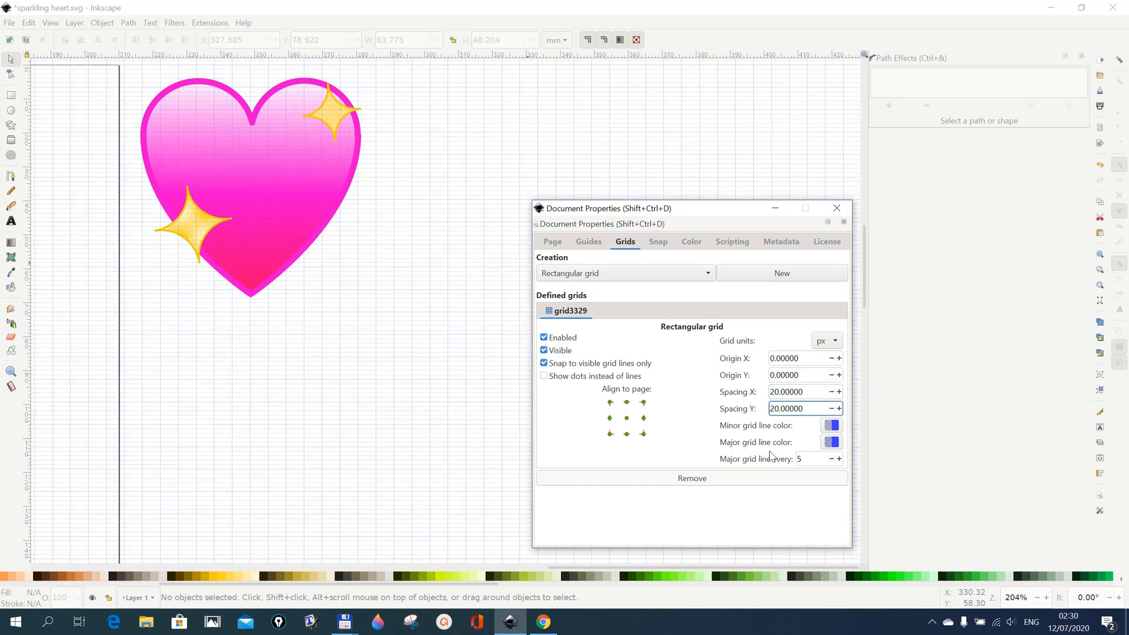
Make the major grid line color fully opaque, set a major line every 6 lines, and close the document properties
{"action": "left_click", "coordinate": [832, 443]}
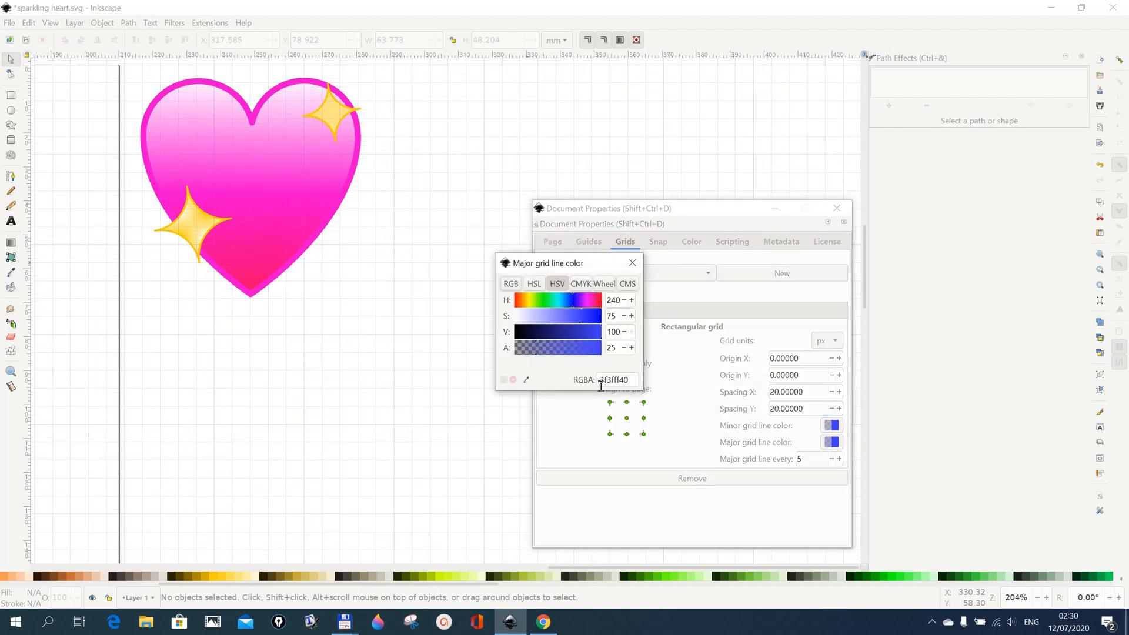
{"action": "left_click_drag", "start_coordinate": [593, 353], "coordinate": [606, 355]}
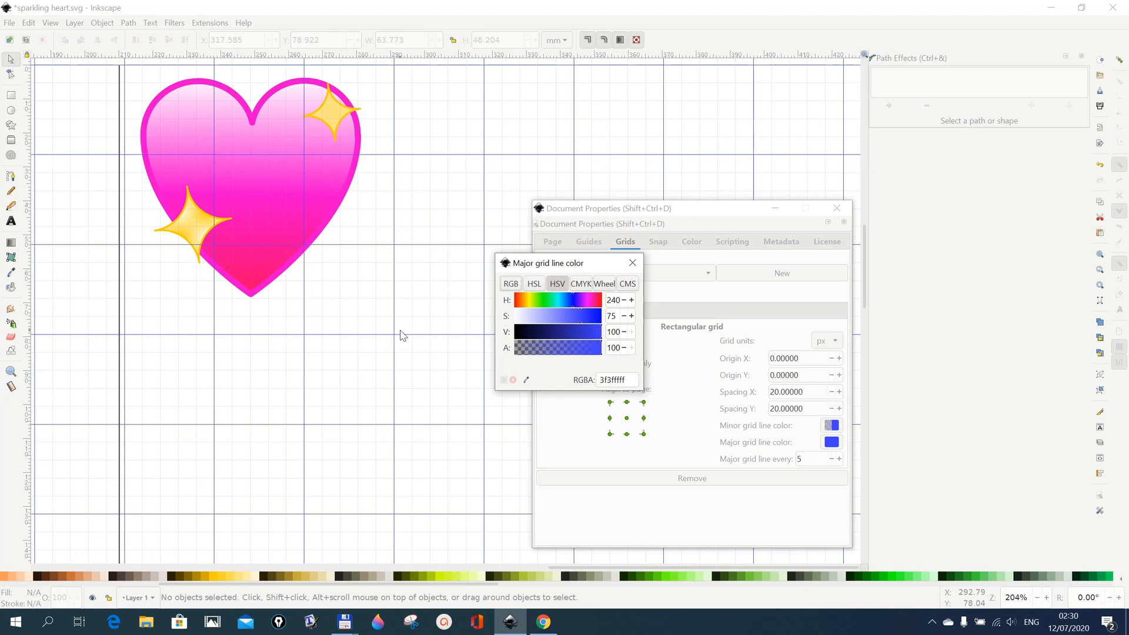
{"action": "left_click", "coordinate": [632, 263]}
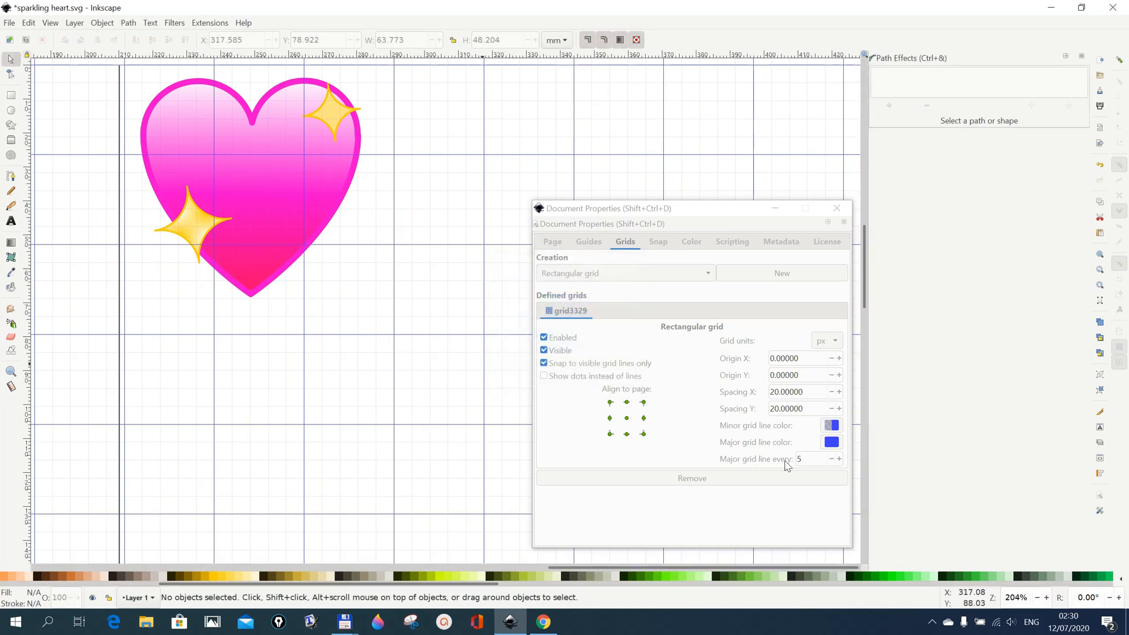
{"action": "left_click", "coordinate": [806, 459]}
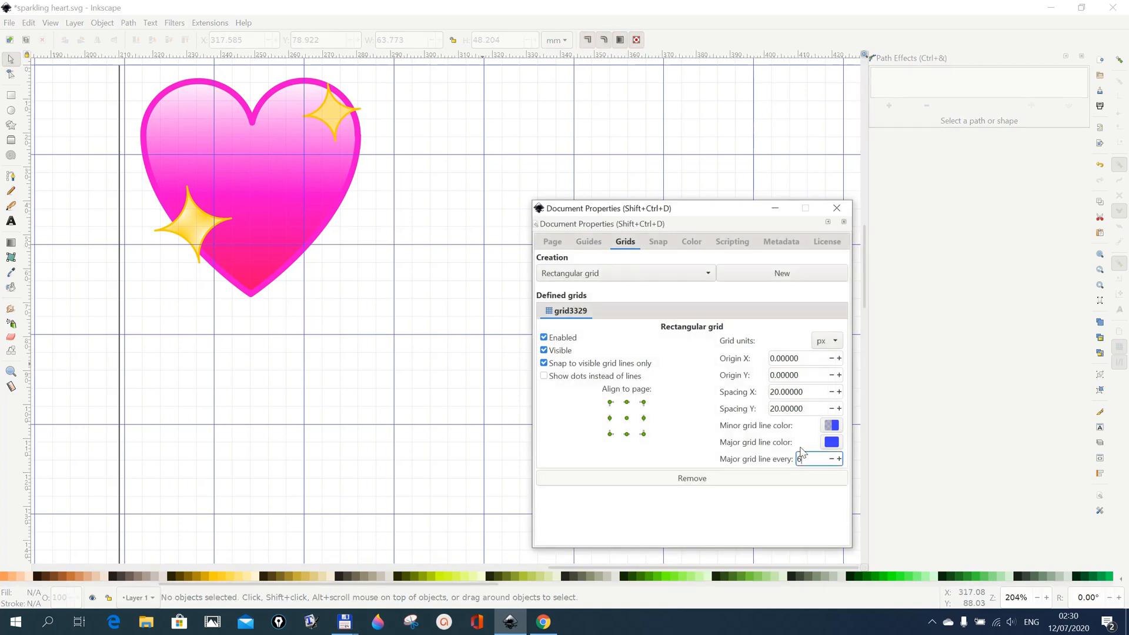
{"action": "key", "text": "Return"}
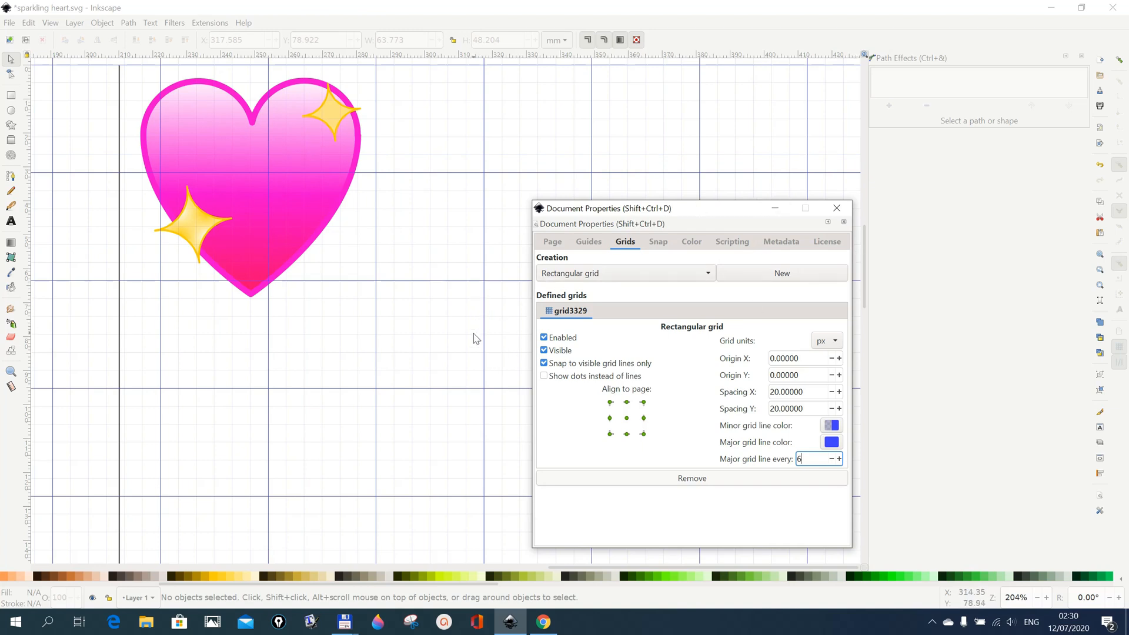
{"action": "left_click", "coordinate": [836, 209]}
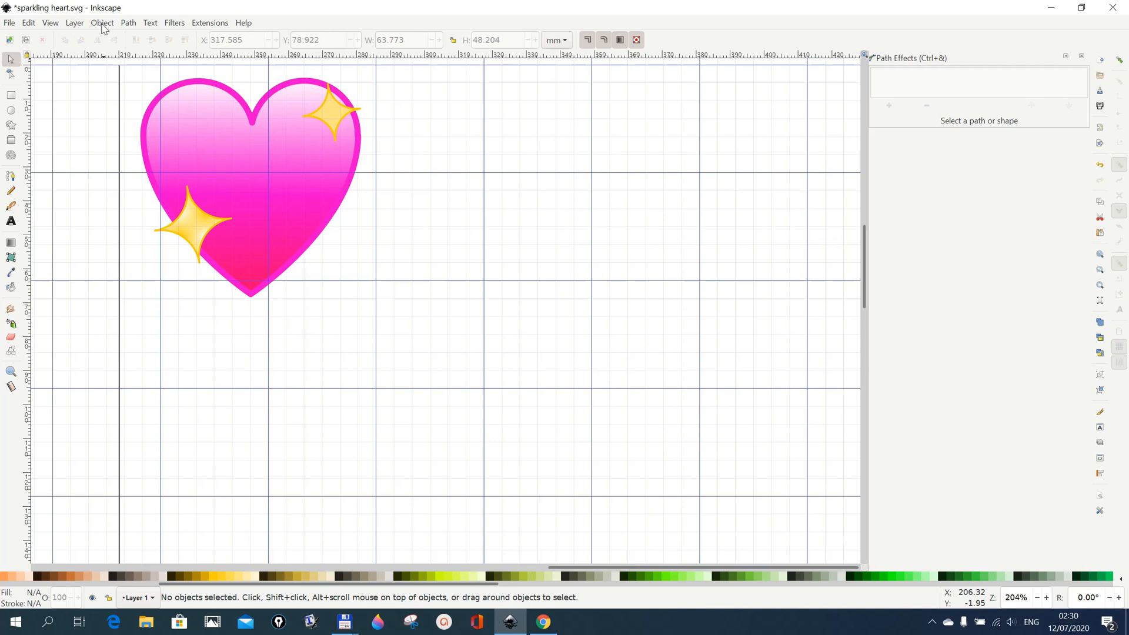
Draw a tall ellipse about 37 by 73 mm beside the heart and remove its outline in Fill and Stroke
{"action": "left_click", "coordinate": [102, 24]}
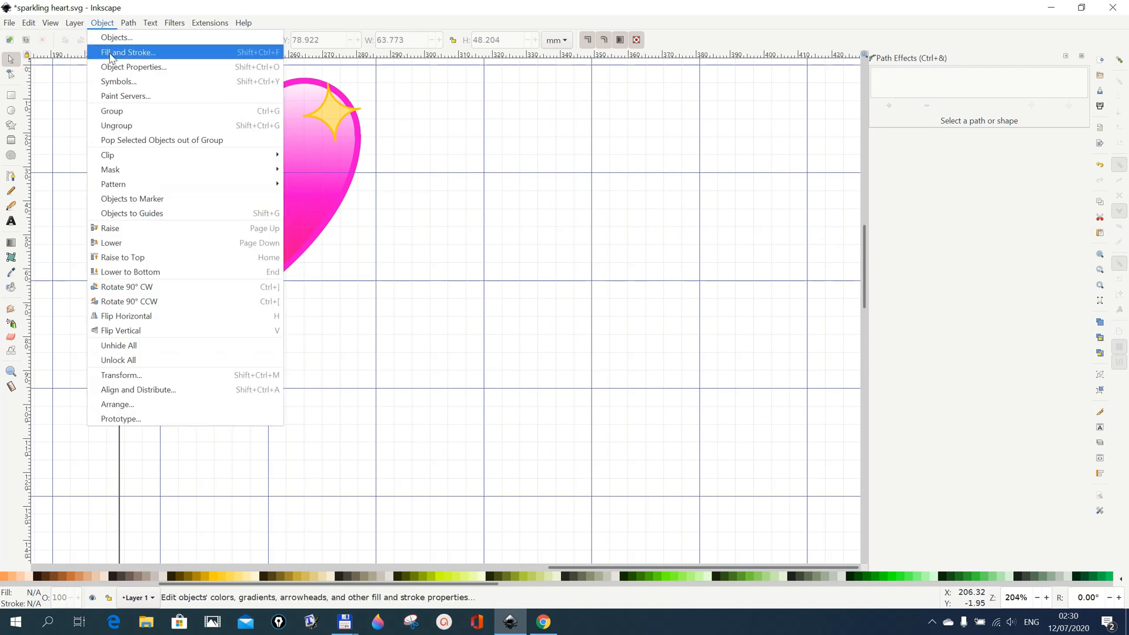
{"action": "left_click", "coordinate": [110, 55]}
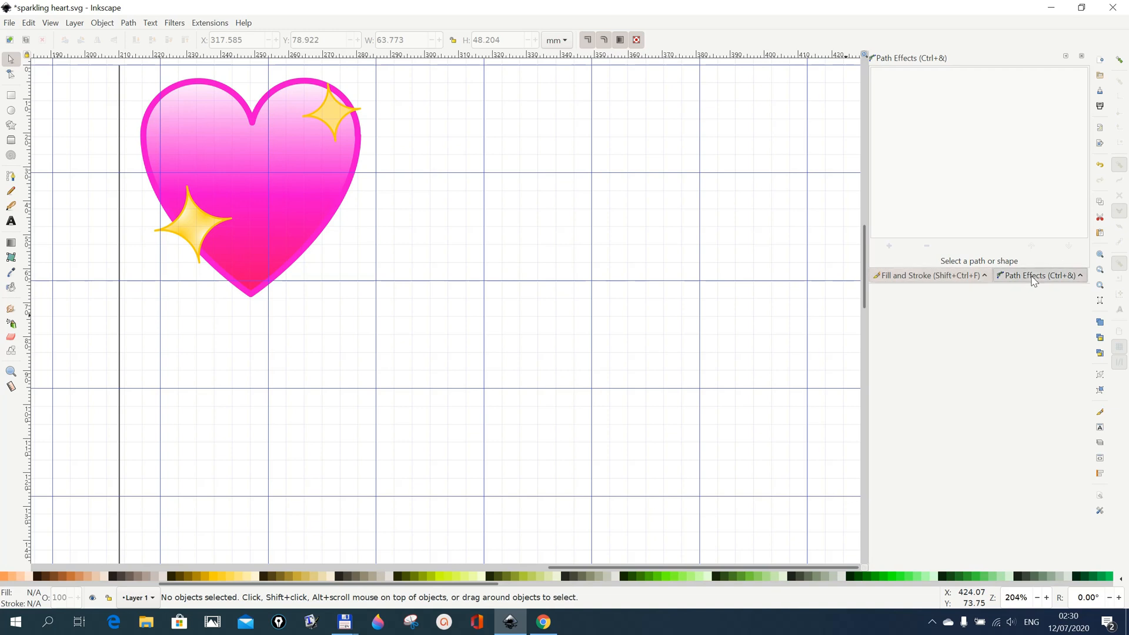
{"action": "left_click", "coordinate": [940, 280]}
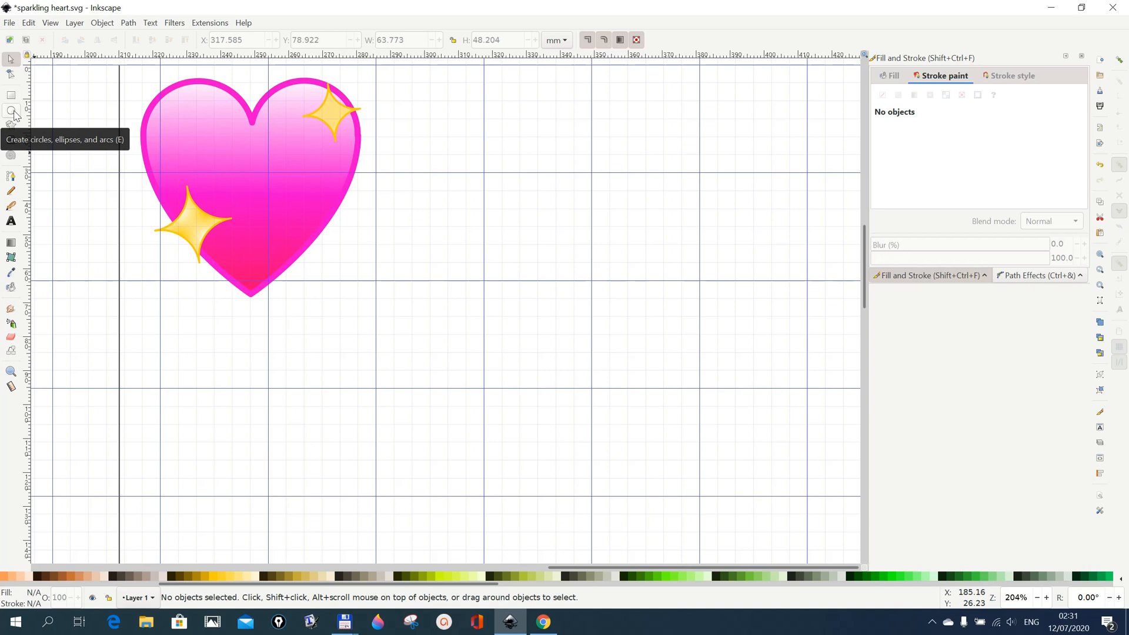
{"action": "left_click", "coordinate": [12, 112]}
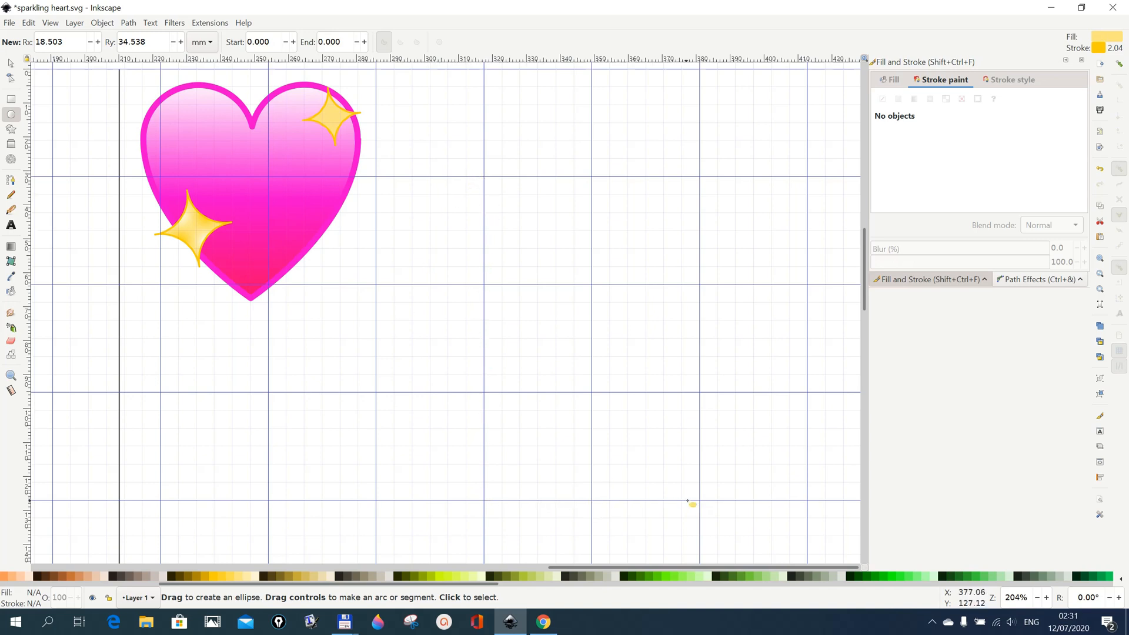
{"action": "mouse_move", "coordinate": [543, 222]}
{"action": "left_mouse_down"}
{"action": "mouse_move", "coordinate": [590, 428]}
{"action": "mouse_move", "coordinate": [667, 469]}
{"action": "left_mouse_up"}
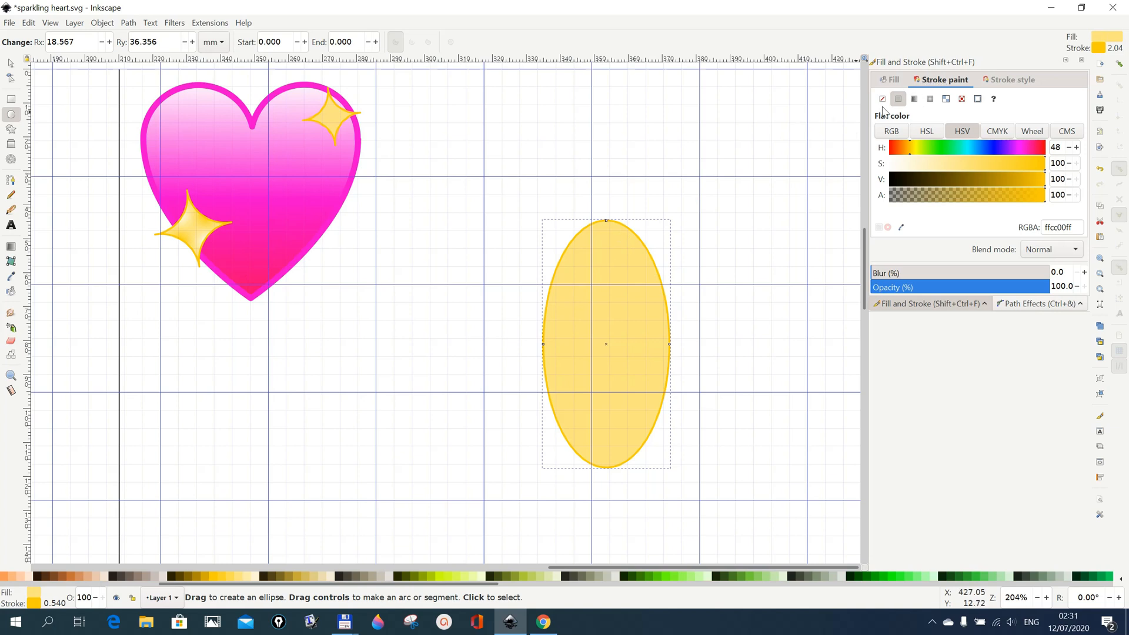
{"action": "left_click", "coordinate": [882, 100]}
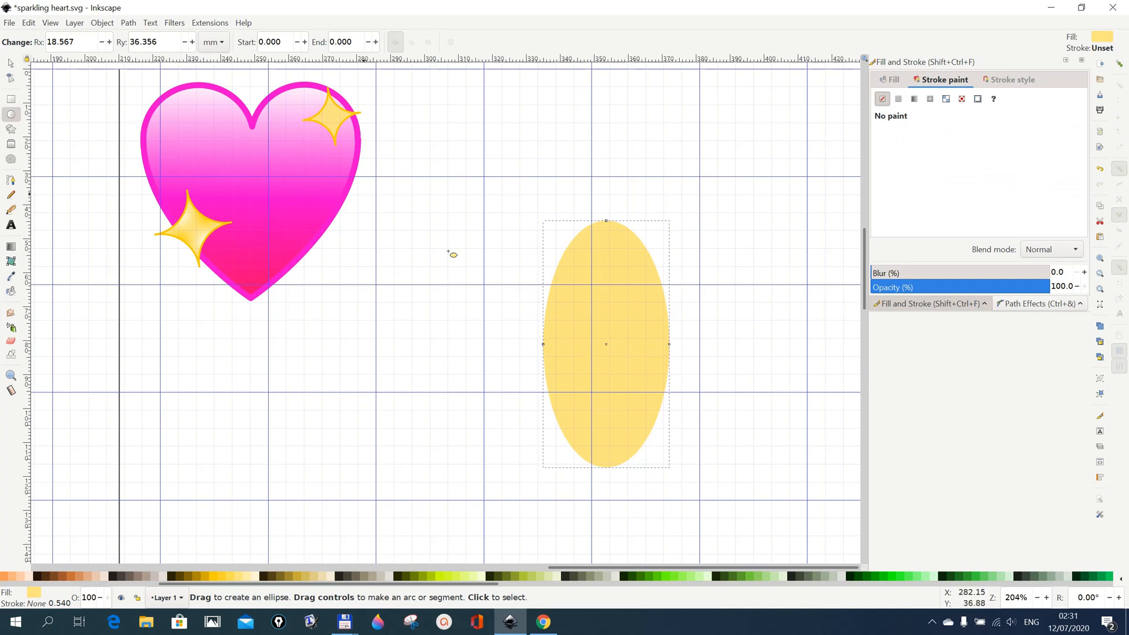
Stretch the ellipse to the major grid lines, two cells wide and three high, about 63 by 95 mm
{"action": "left_click", "coordinate": [12, 64]}
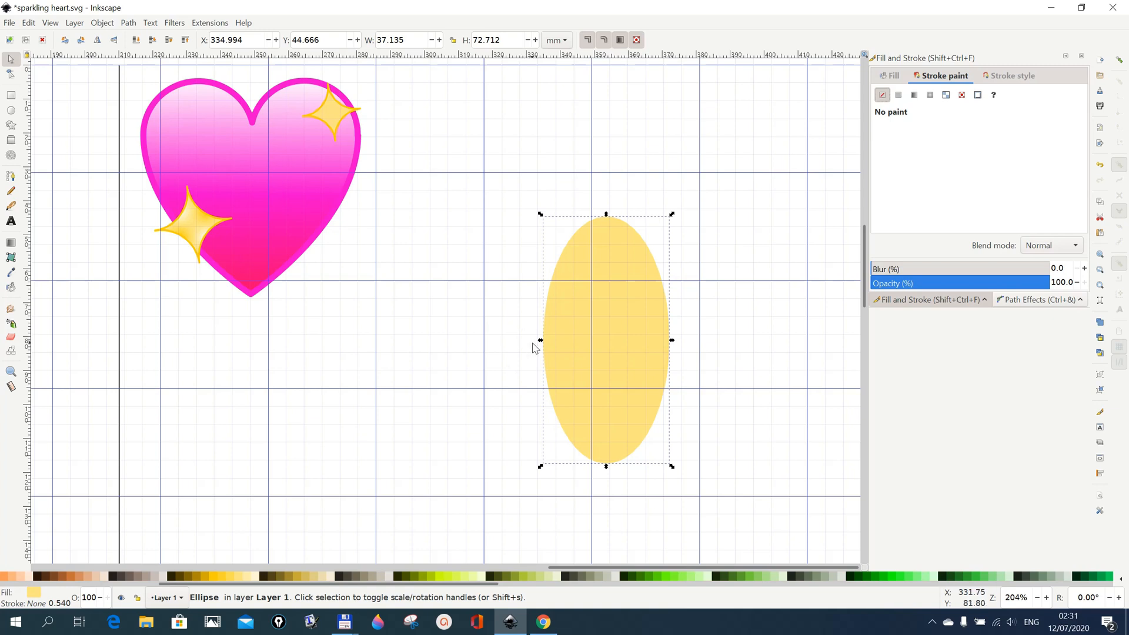
{"action": "left_click_drag", "start_coordinate": [540, 340], "coordinate": [486, 336]}
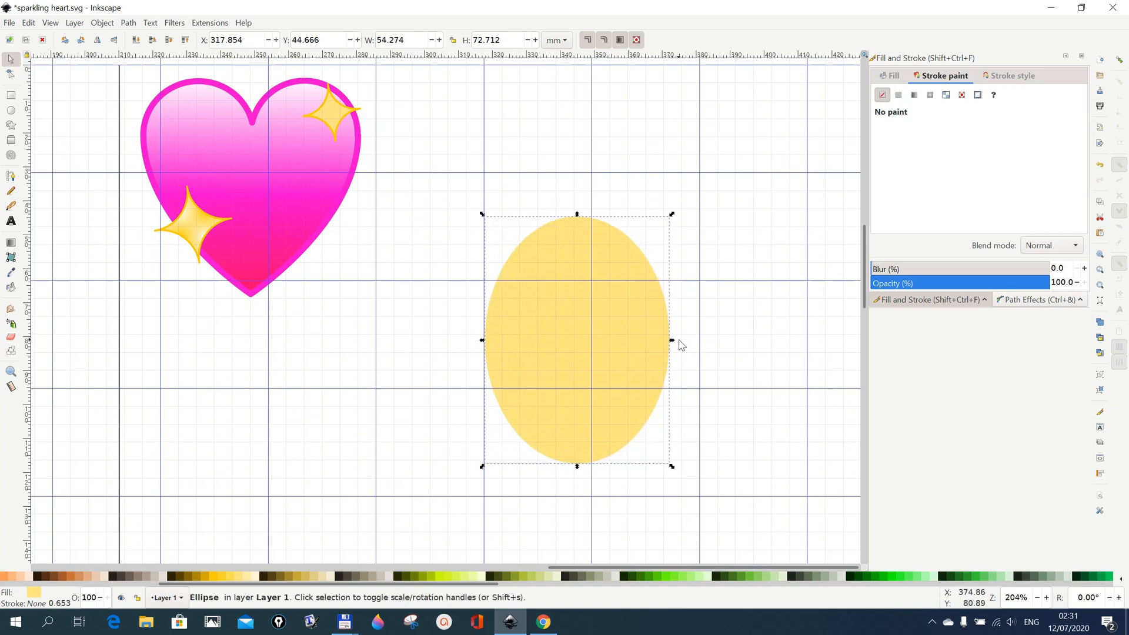
{"action": "left_click", "coordinate": [675, 345]}
{"action": "left_click", "coordinate": [664, 346]}
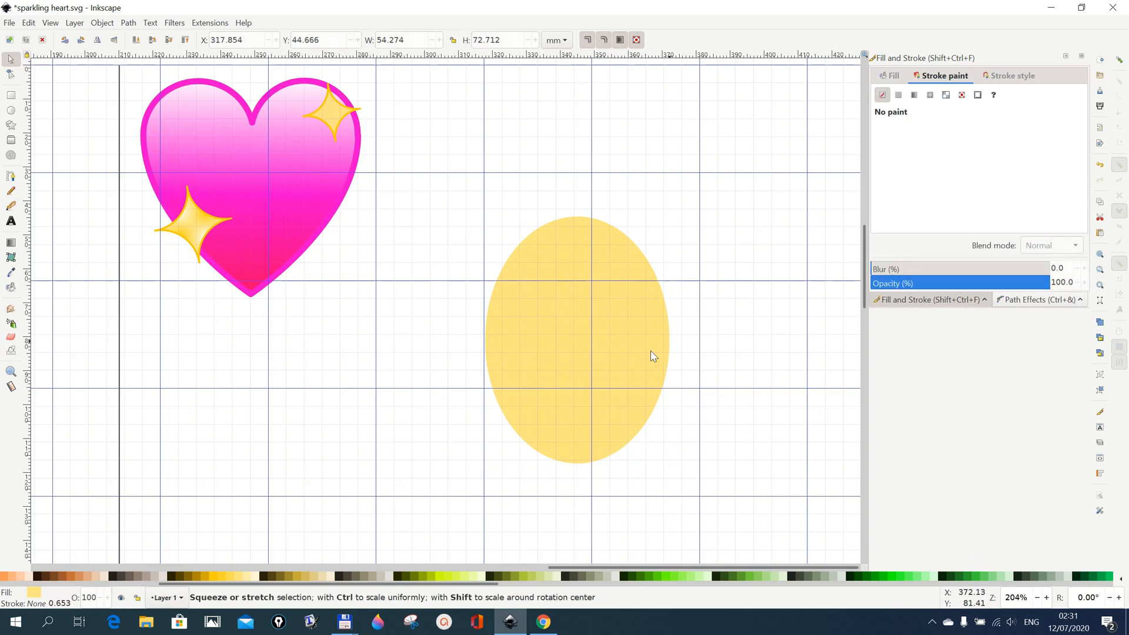
{"action": "left_click_drag", "start_coordinate": [671, 341], "coordinate": [702, 345]}
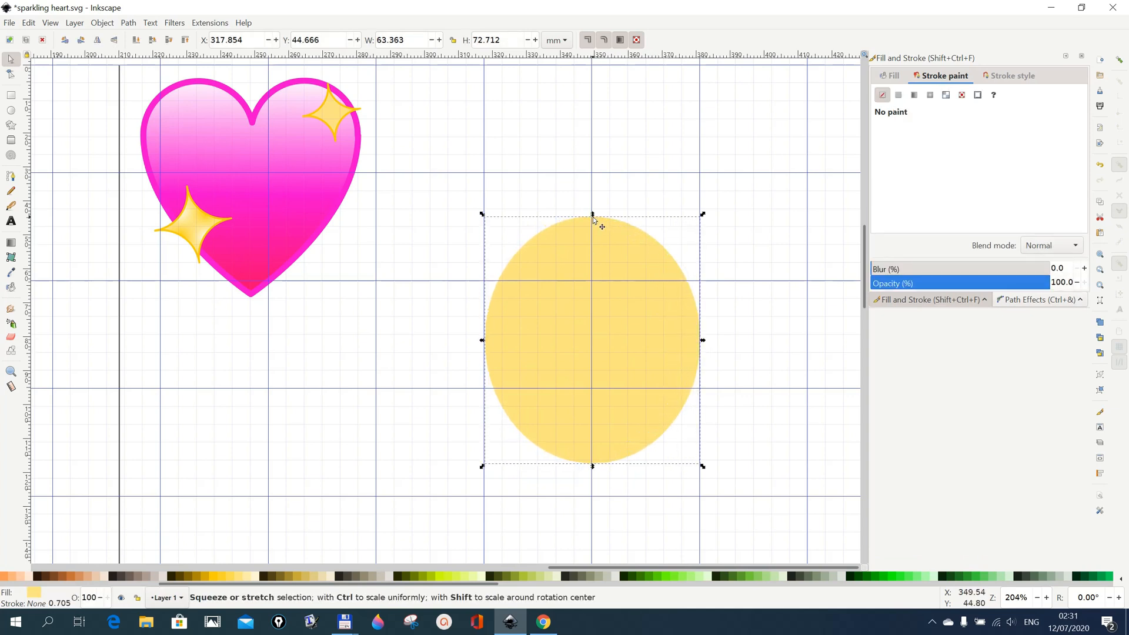
{"action": "left_click_drag", "start_coordinate": [593, 216], "coordinate": [595, 174]}
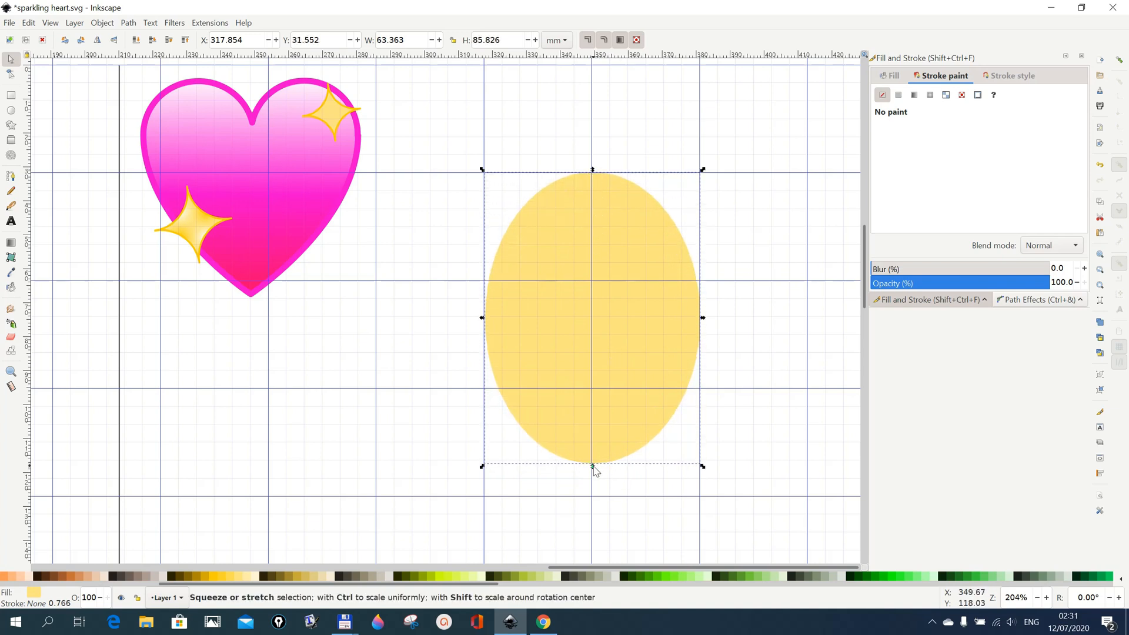
{"action": "left_click_drag", "start_coordinate": [597, 469], "coordinate": [593, 500]}
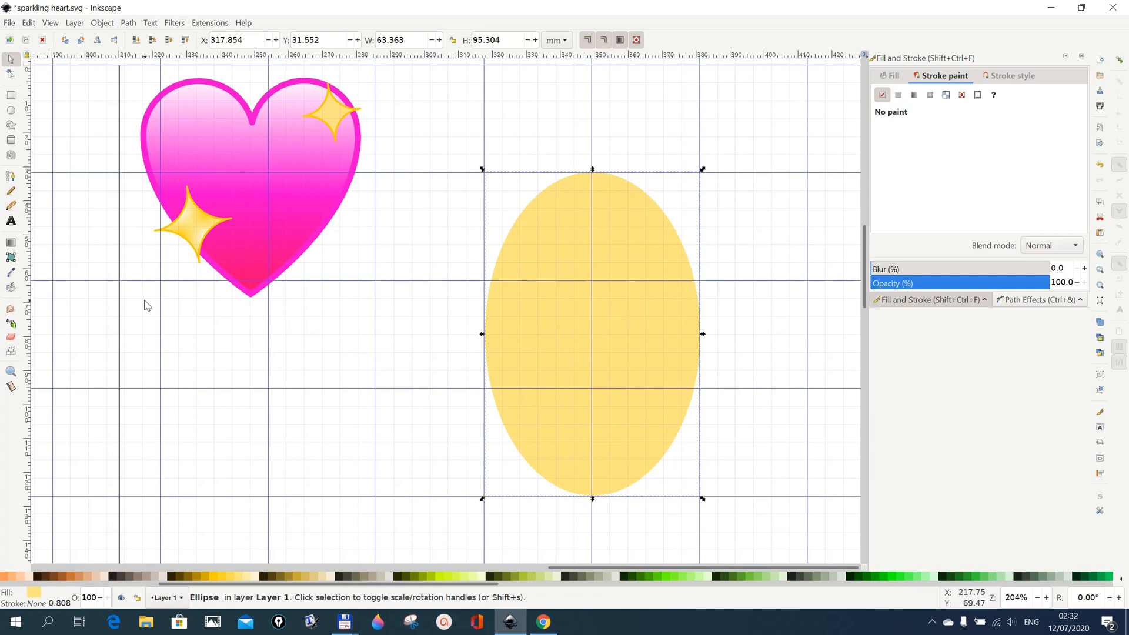
Draw a rectangle about 126 by 49 mm over the ellipse's lower half and intersect the two shapes
{"action": "left_click", "coordinate": [11, 96]}
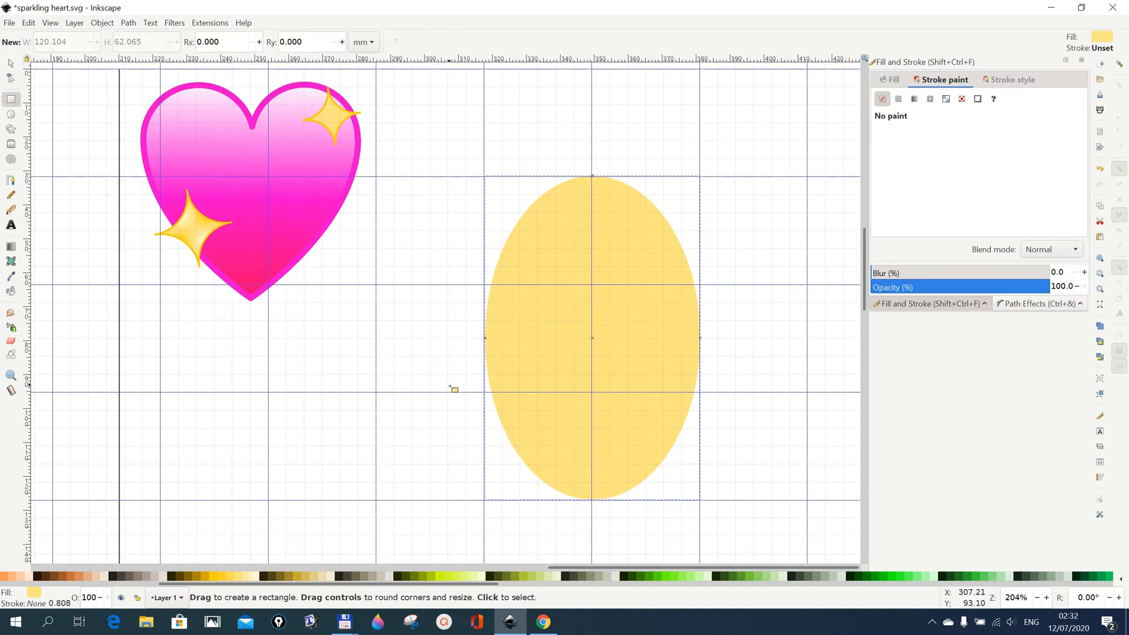
{"action": "left_click_drag", "start_coordinate": [381, 339], "coordinate": [808, 504]}
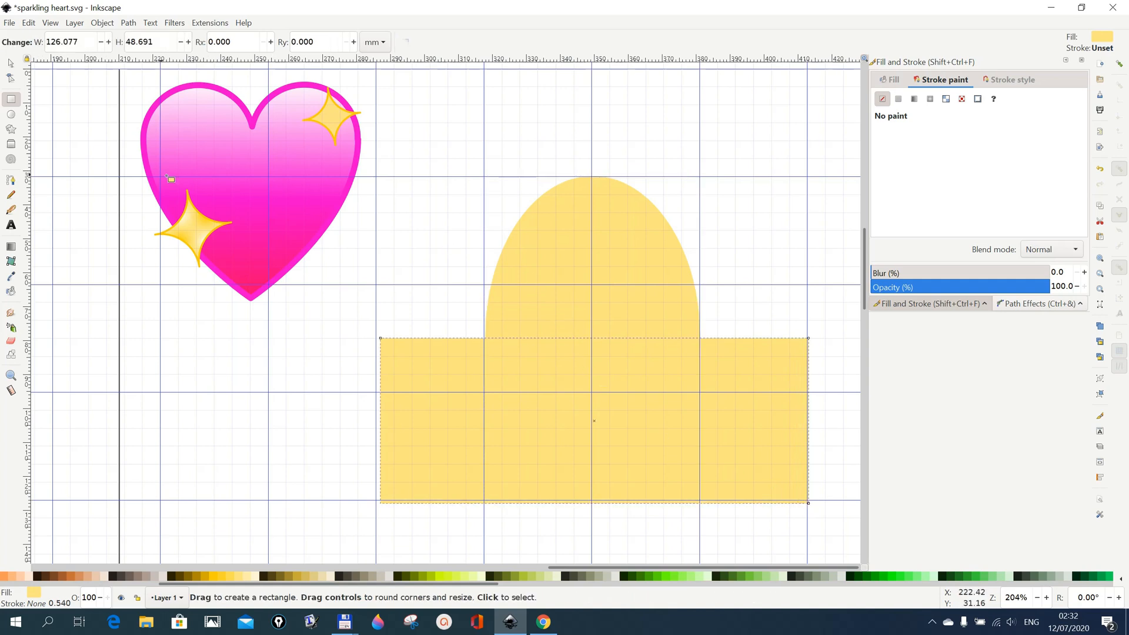
{"action": "left_click", "coordinate": [12, 62]}
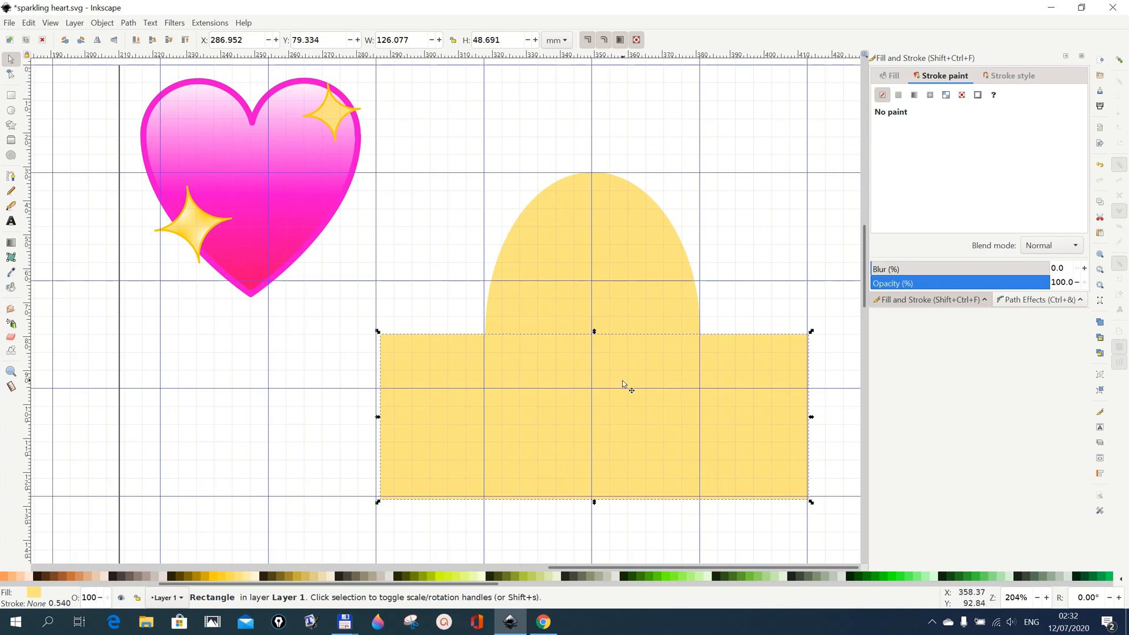
{"action": "key", "text": "shift"}
{"action": "left_click", "coordinate": [636, 297], "text": "shift"}
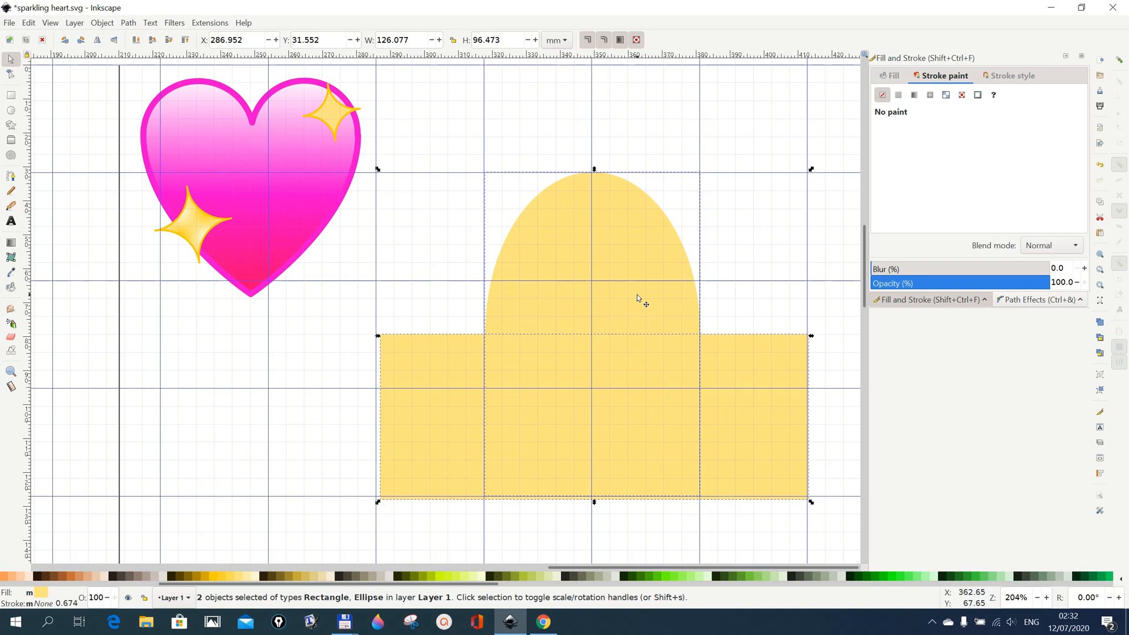
{"action": "left_click", "coordinate": [127, 24]}
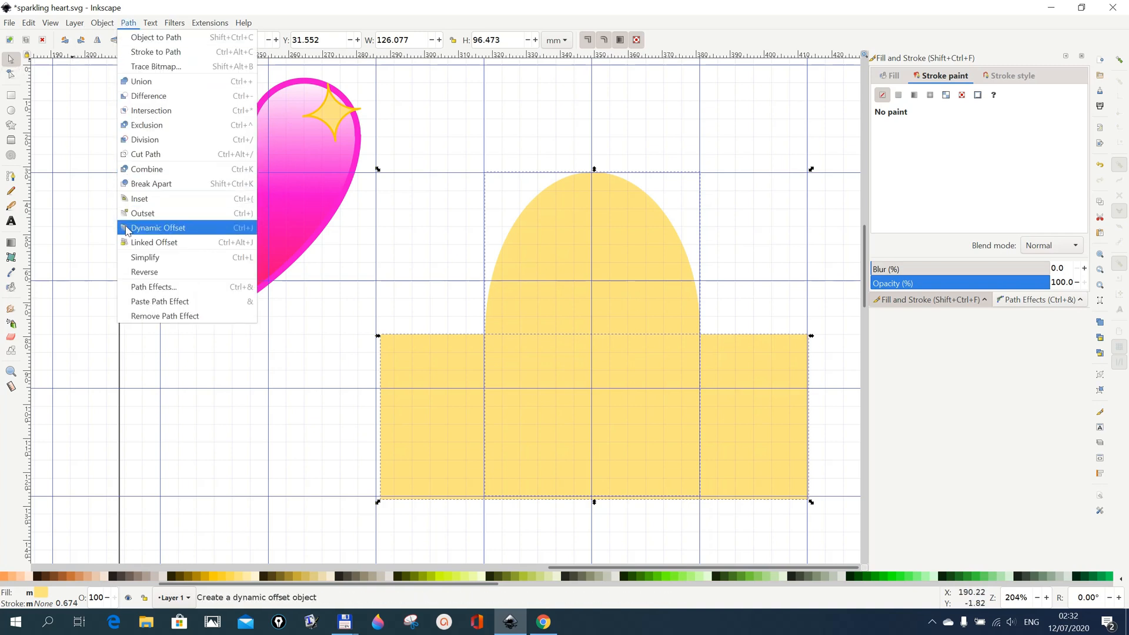
{"action": "left_click", "coordinate": [137, 117]}
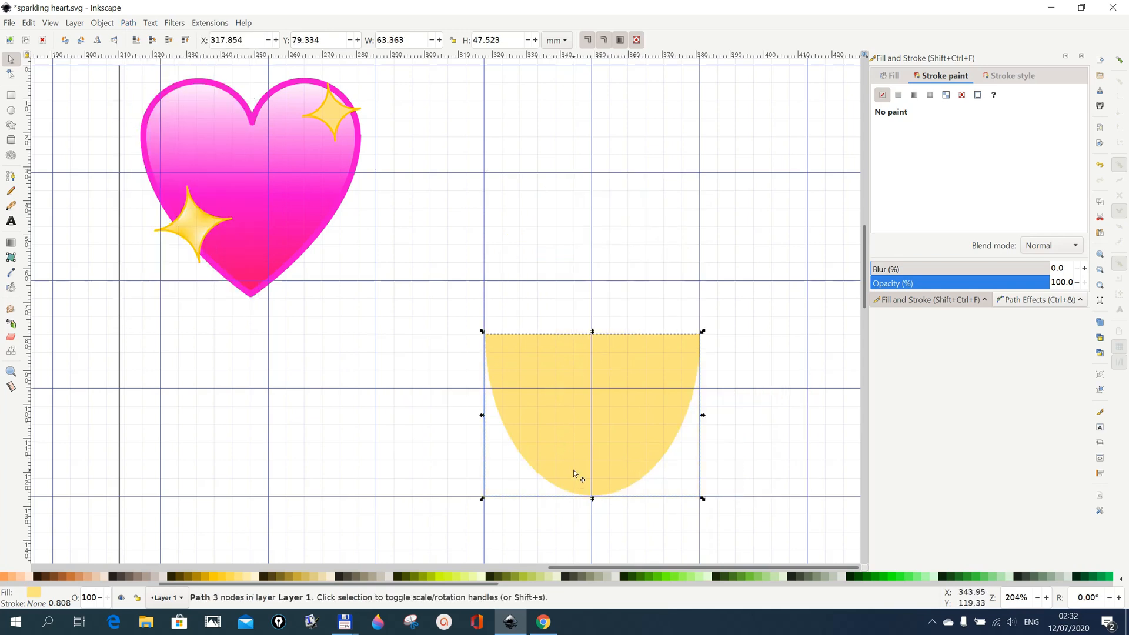
Convert the bottom node of the half-ellipse to a corner node, giving the shape a pointed tip
{"action": "left_click", "coordinate": [11, 74]}
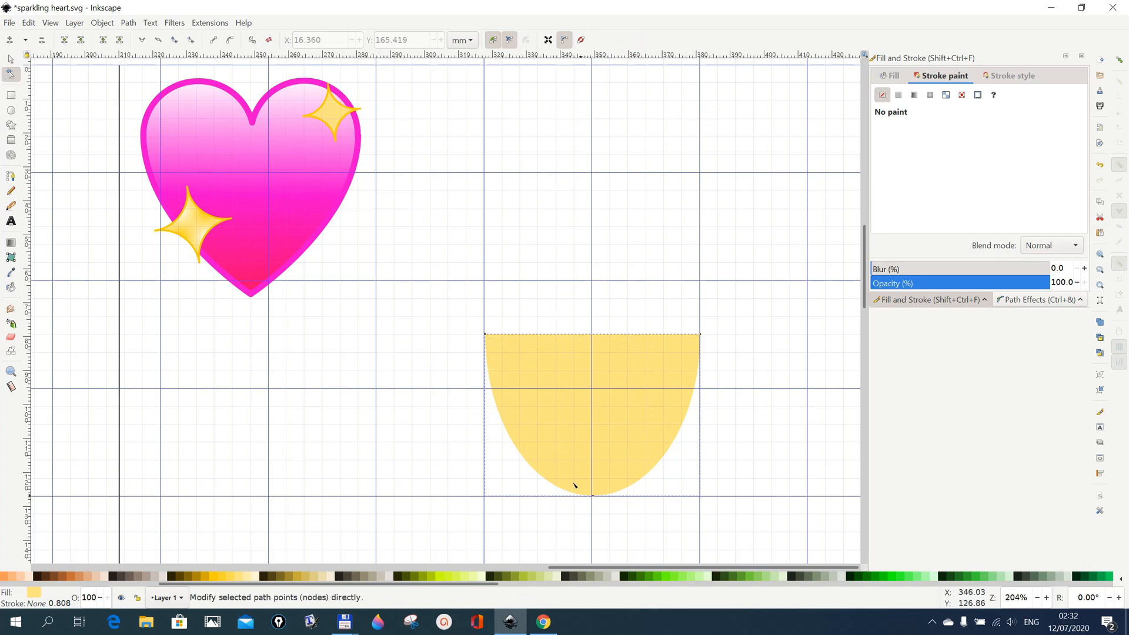
{"action": "left_click_drag", "start_coordinate": [566, 472], "coordinate": [623, 521]}
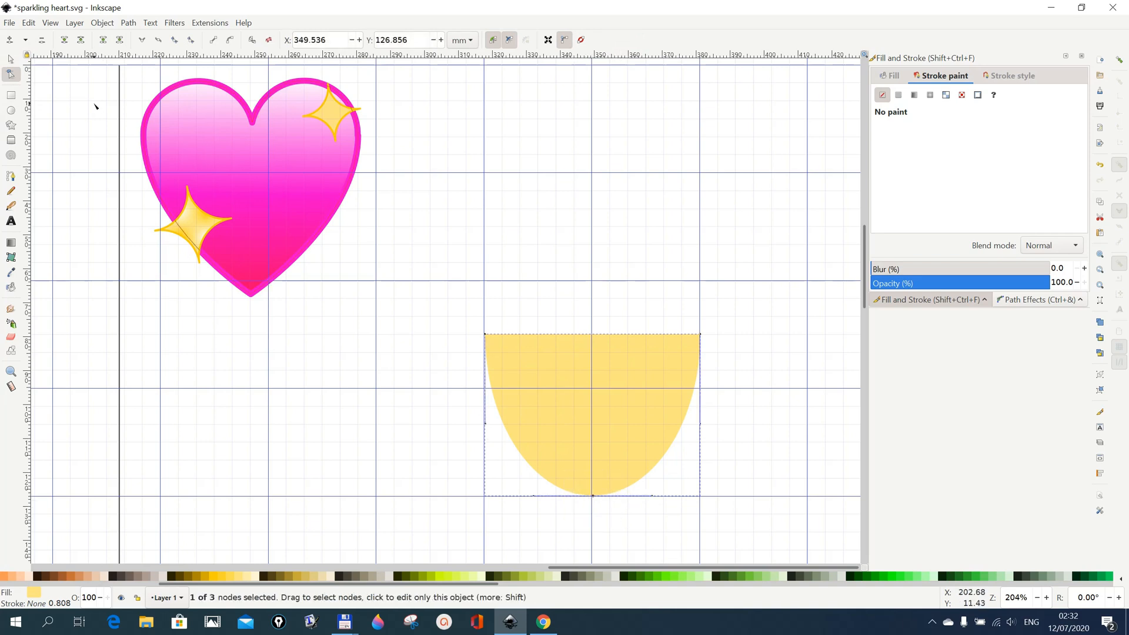
{"action": "left_click", "coordinate": [141, 41]}
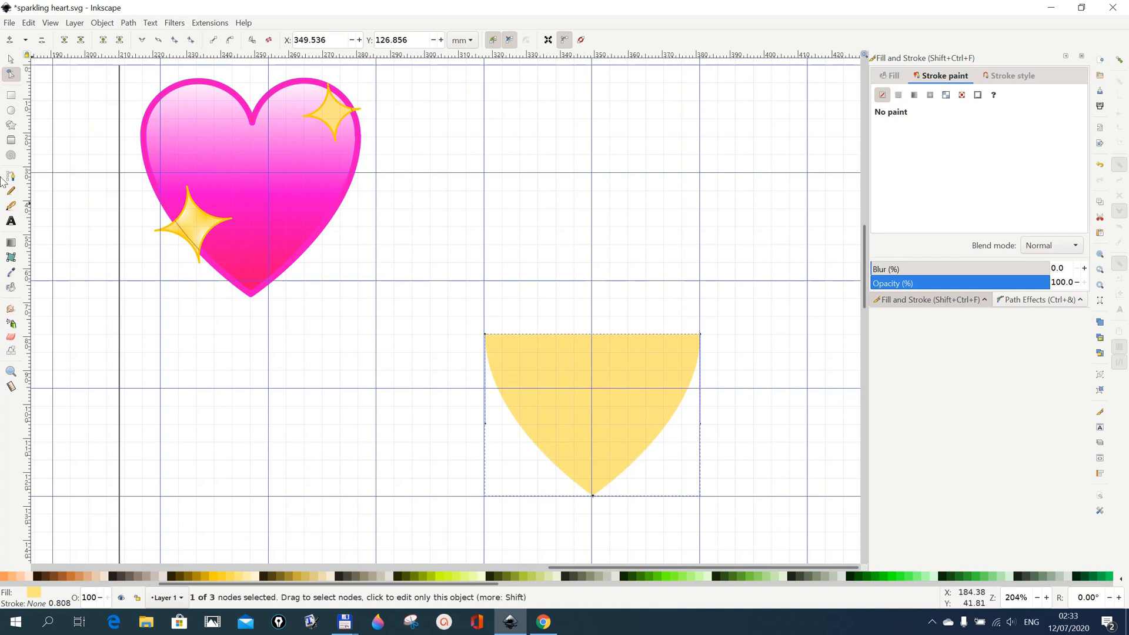
Draw a circle with a radius of about 16 mm in the grid cell above the pointed shape's right half
{"action": "left_click", "coordinate": [13, 113]}
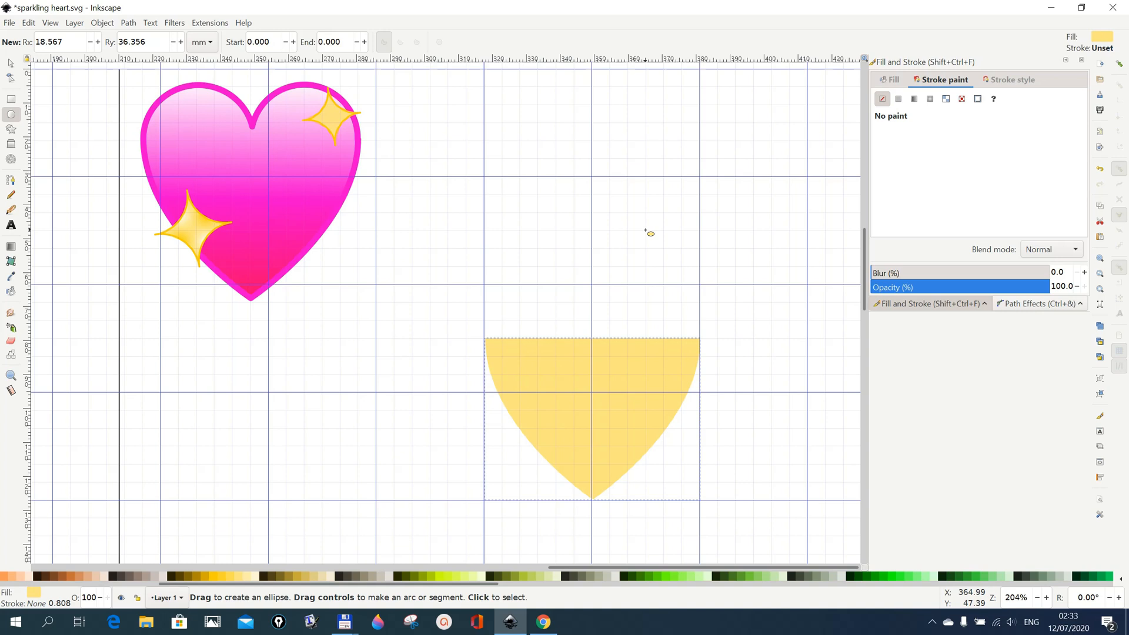
{"action": "left_click_drag", "start_coordinate": [645, 230], "coordinate": [700, 292]}
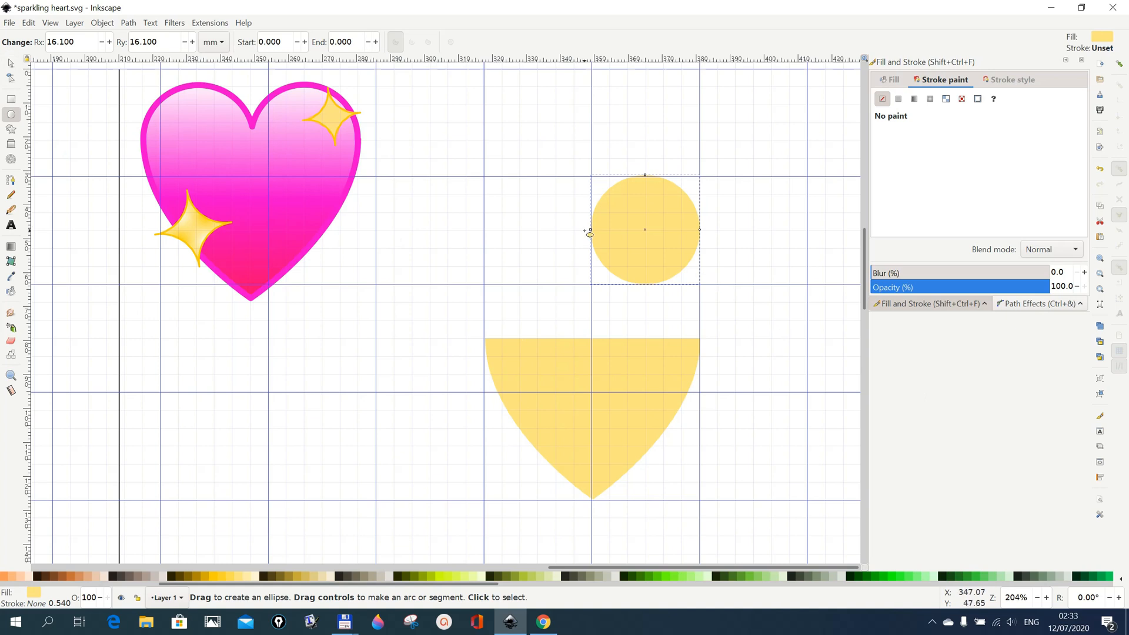
Draw a rectangle about 54 by 21 mm over the circle's lower half, with its upper edge near the circle's centre
{"action": "left_click", "coordinate": [14, 102]}
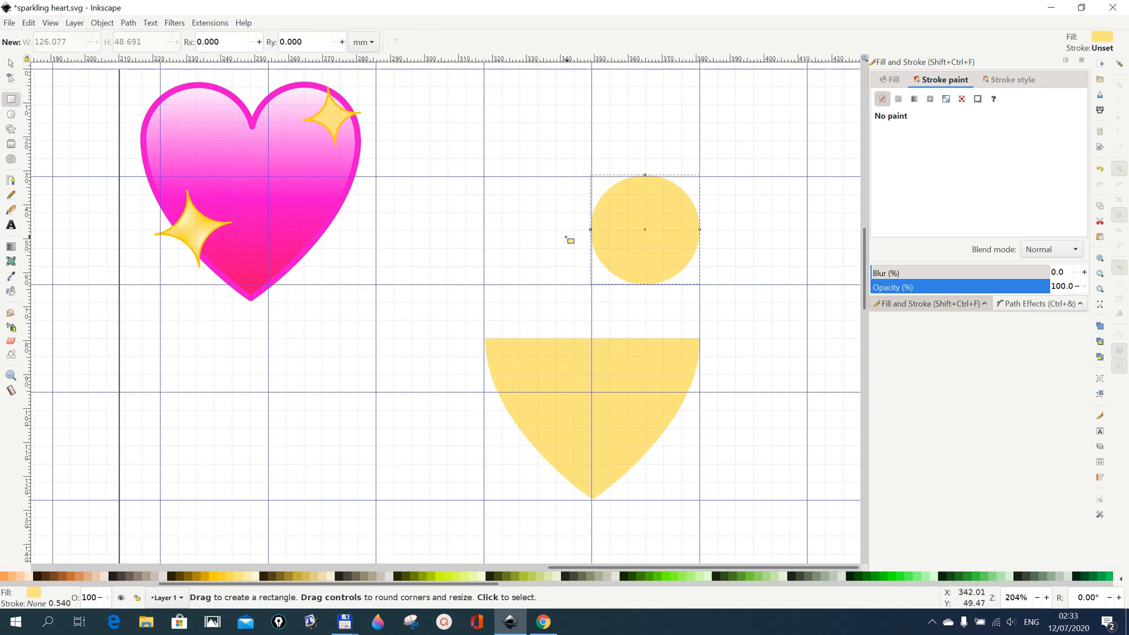
{"action": "left_click_drag", "start_coordinate": [550, 232], "coordinate": [734, 300]}
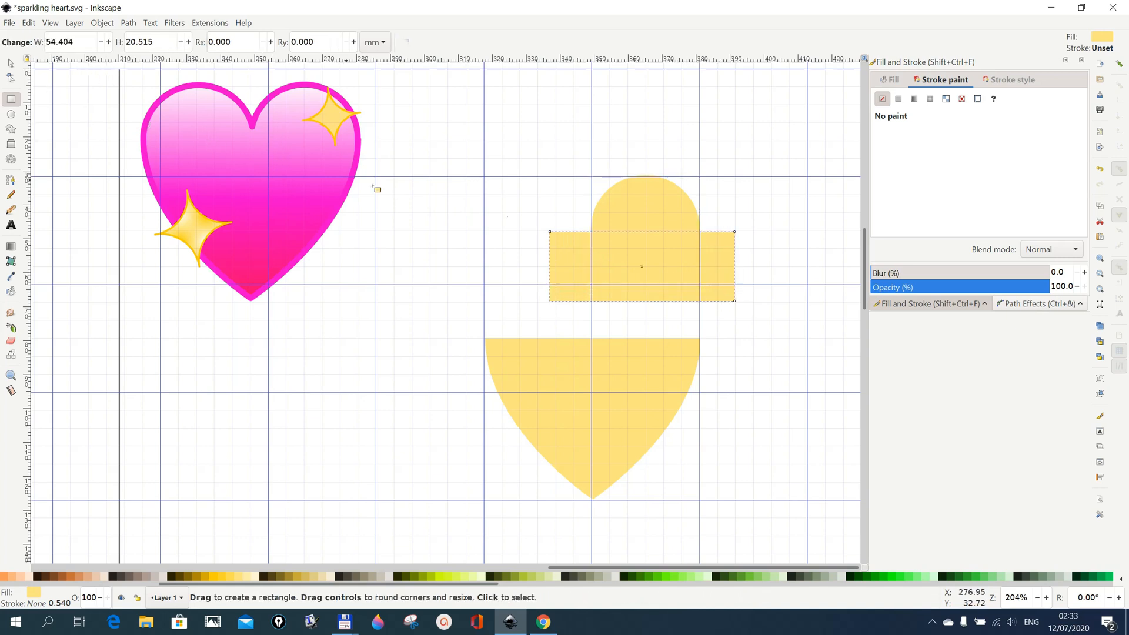
{"action": "left_click", "coordinate": [11, 63]}
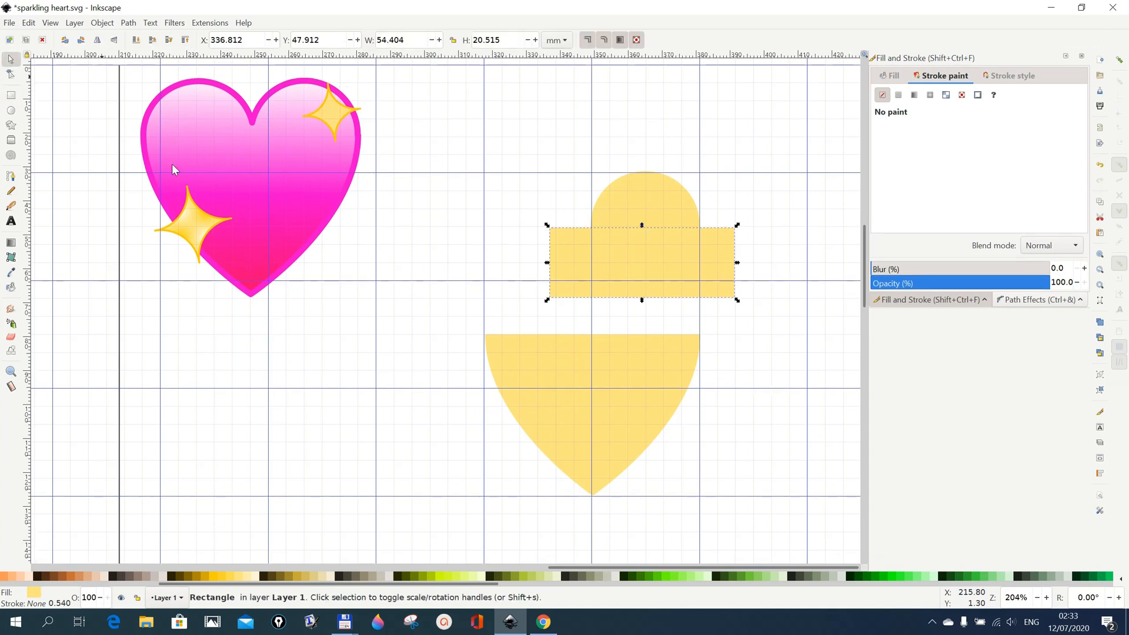
{"action": "left_click", "coordinate": [657, 215]}
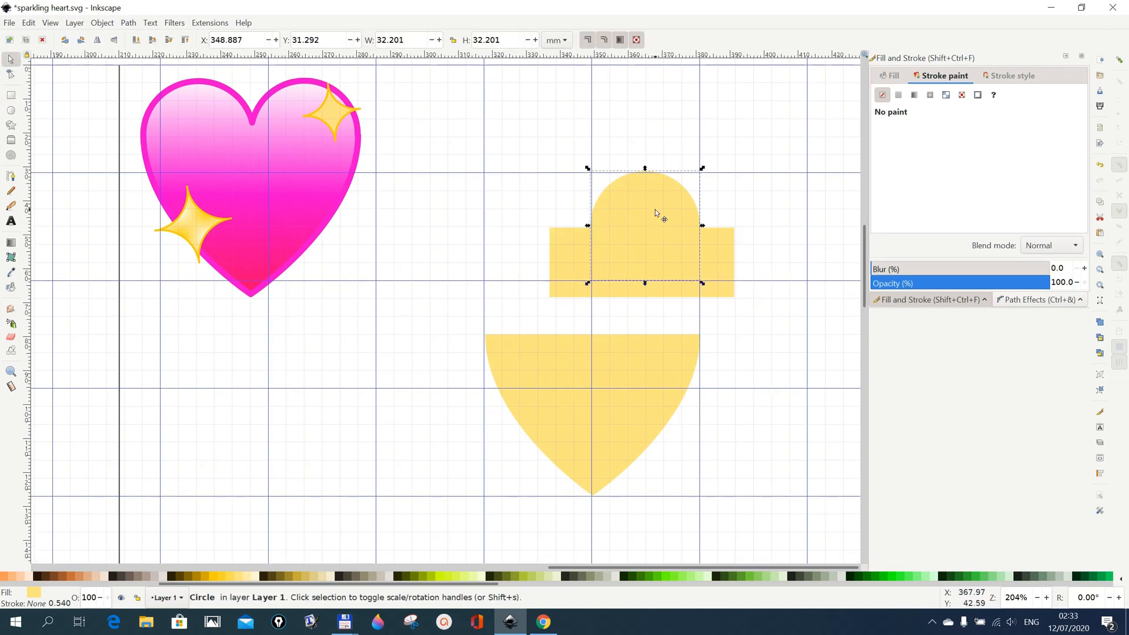
{"action": "left_click", "coordinate": [655, 209]}
{"action": "left_click", "coordinate": [655, 209]}
{"action": "left_click_drag", "start_coordinate": [714, 248], "coordinate": [715, 246]}
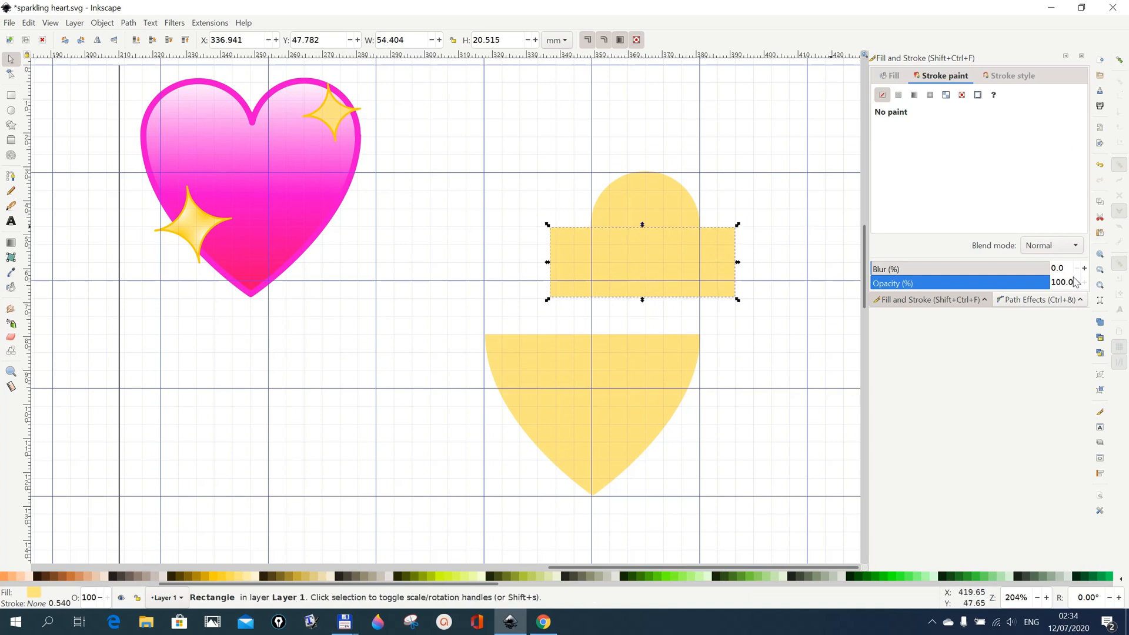
Subtract the rectangle from the circle with the Difference operation, keeping only the upper half-circle
{"action": "left_click", "coordinate": [647, 203]}
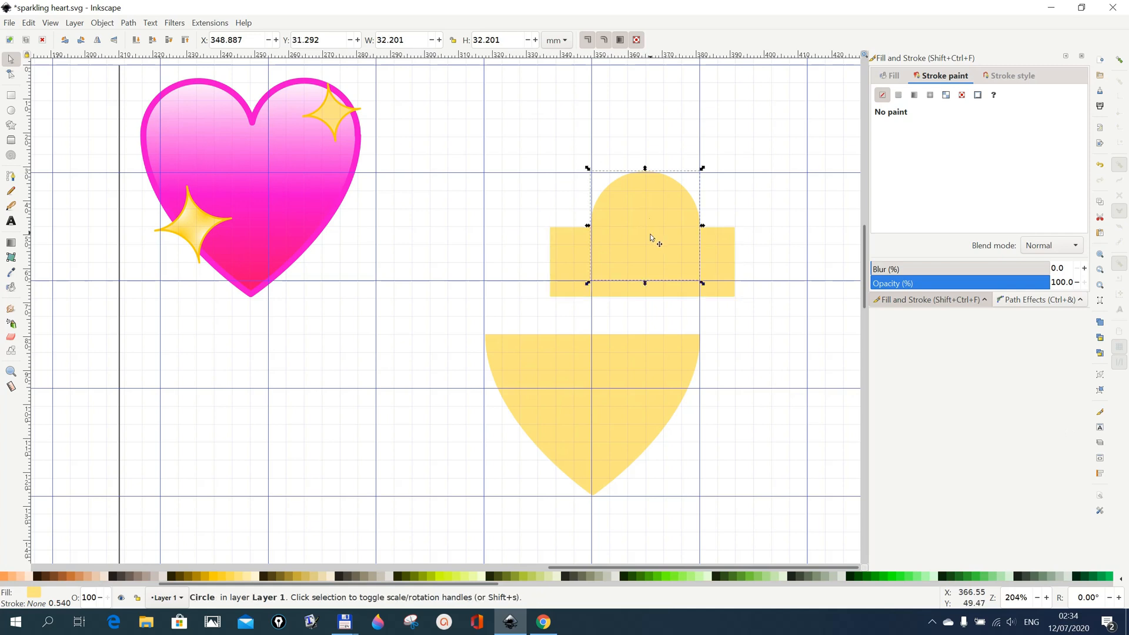
{"action": "left_click", "coordinate": [770, 264]}
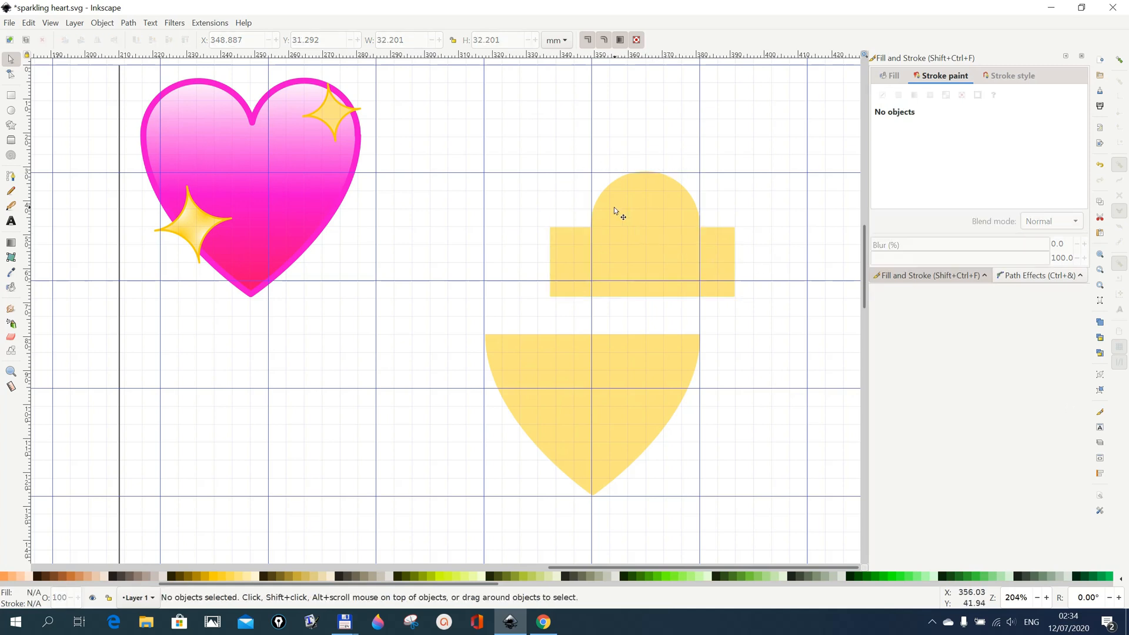
{"action": "left_click", "coordinate": [636, 212]}
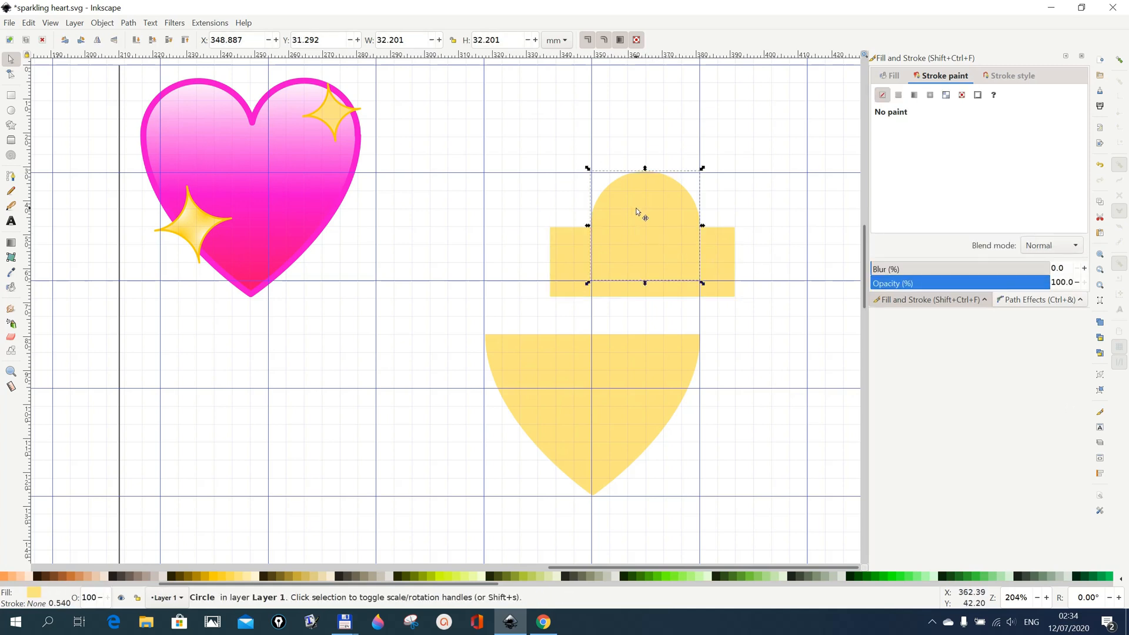
{"action": "left_click", "coordinate": [570, 263], "text": "shift"}
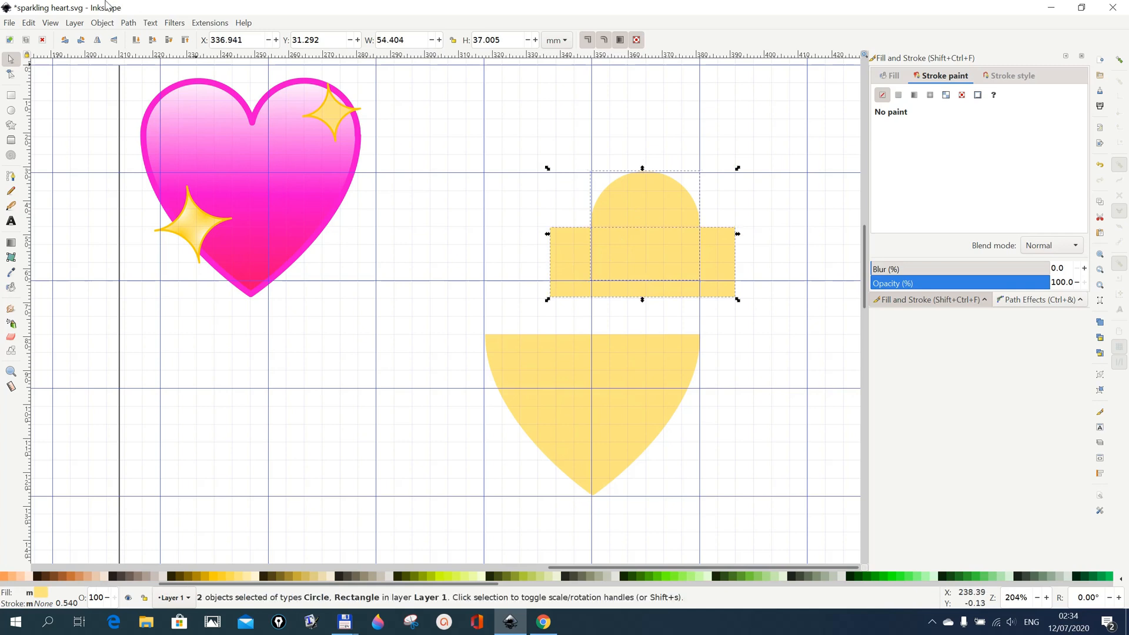
{"action": "left_click", "coordinate": [129, 23]}
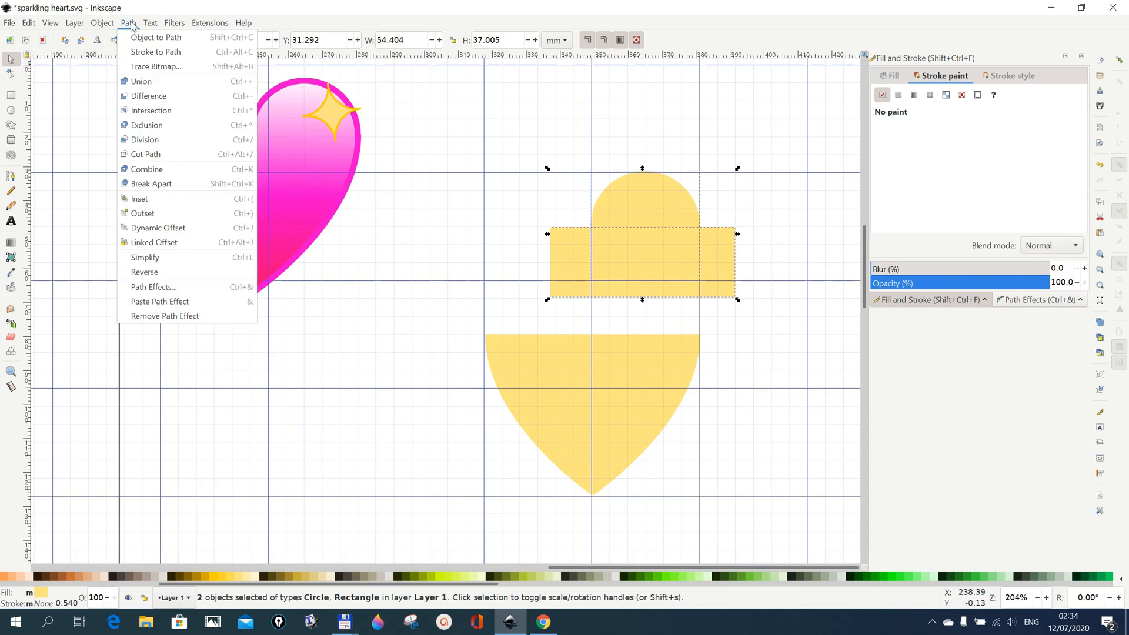
{"action": "left_click", "coordinate": [137, 102]}
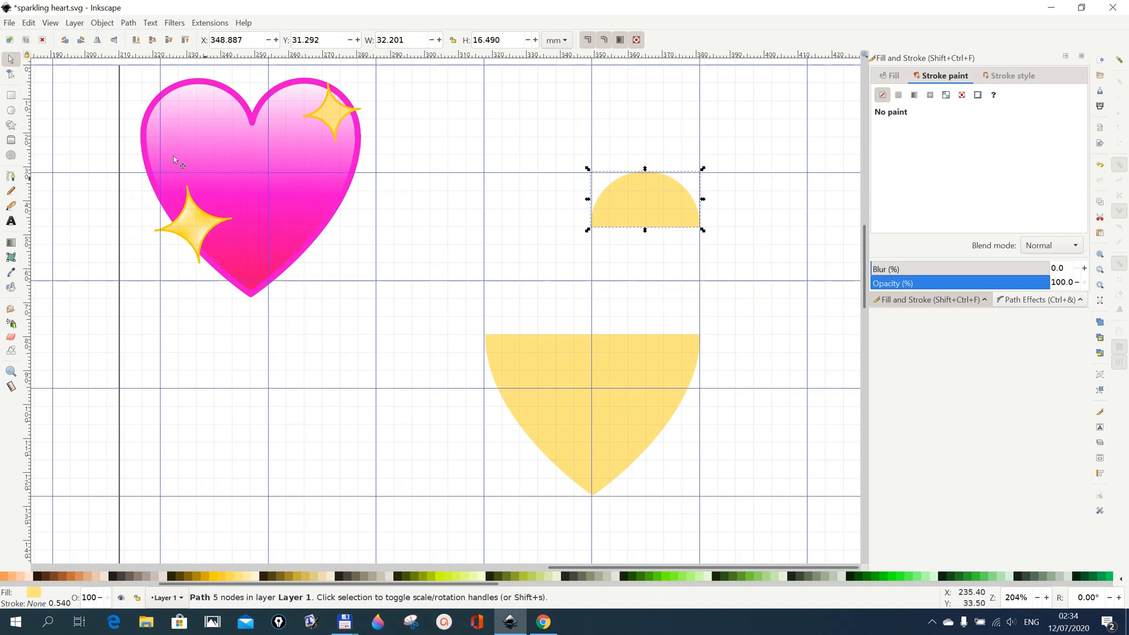
Duplicate the half-circle and place the copy on top of the pointed shape's left half
{"action": "right_click", "coordinate": [643, 197]}
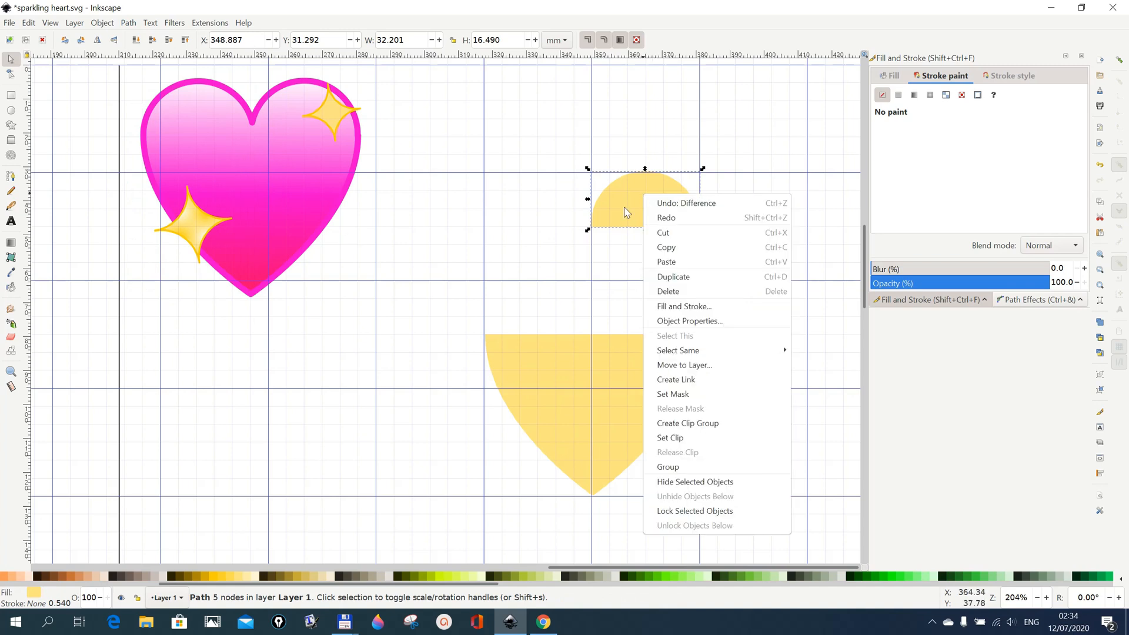
{"action": "left_click", "coordinate": [676, 281]}
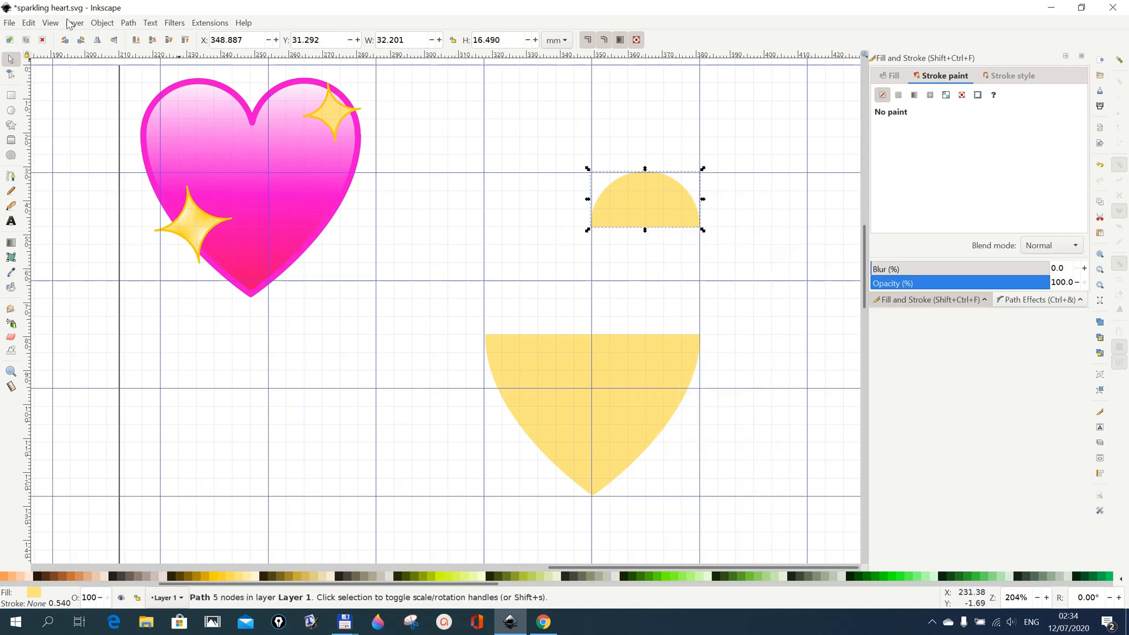
{"action": "left_click", "coordinate": [29, 23]}
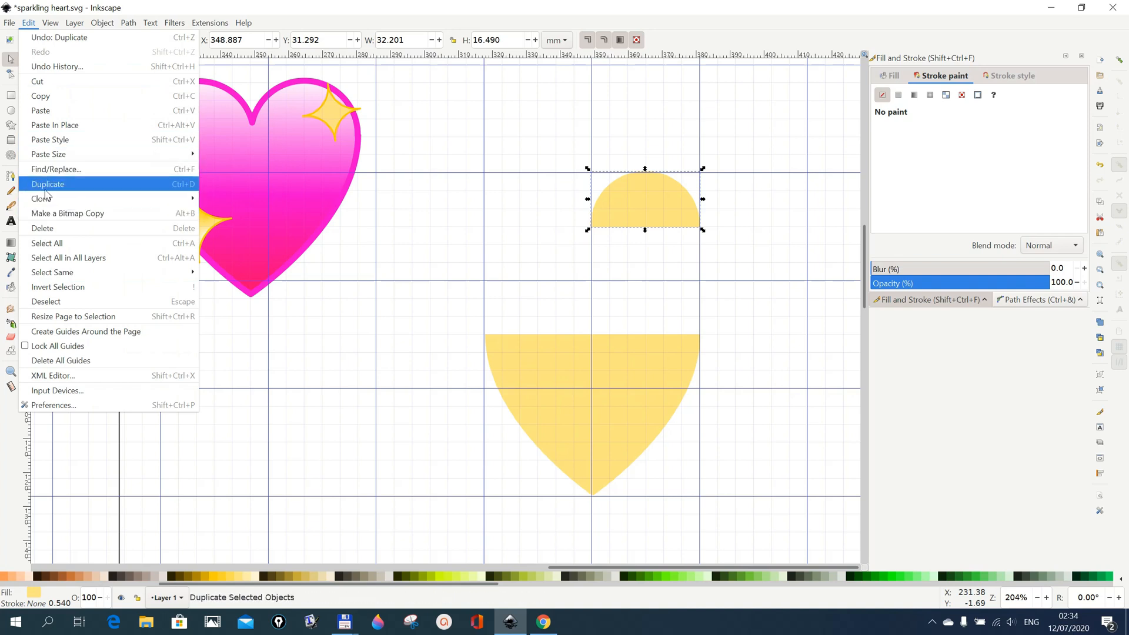
{"action": "left_click", "coordinate": [476, 247]}
{"action": "left_click_drag", "start_coordinate": [638, 206], "coordinate": [533, 315]}
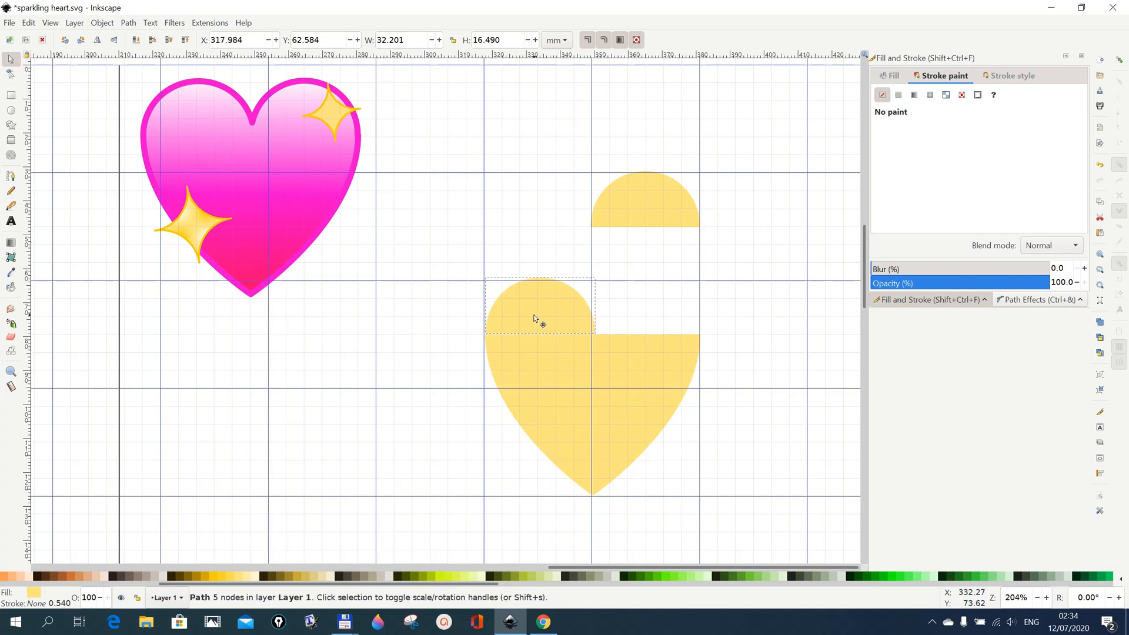
Move the other half-circle onto the pointed shape's right half and fine-tune both half-circles to close the gaps
{"action": "left_click_drag", "start_coordinate": [657, 202], "coordinate": [655, 319]}
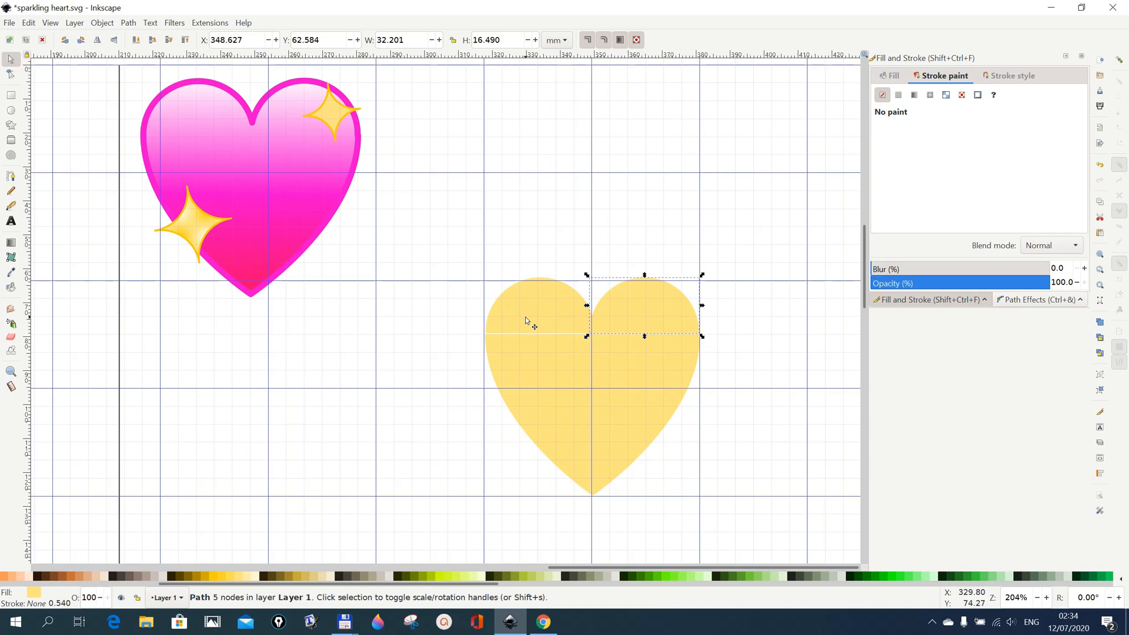
{"action": "left_click_drag", "start_coordinate": [525, 318], "coordinate": [524, 317]}
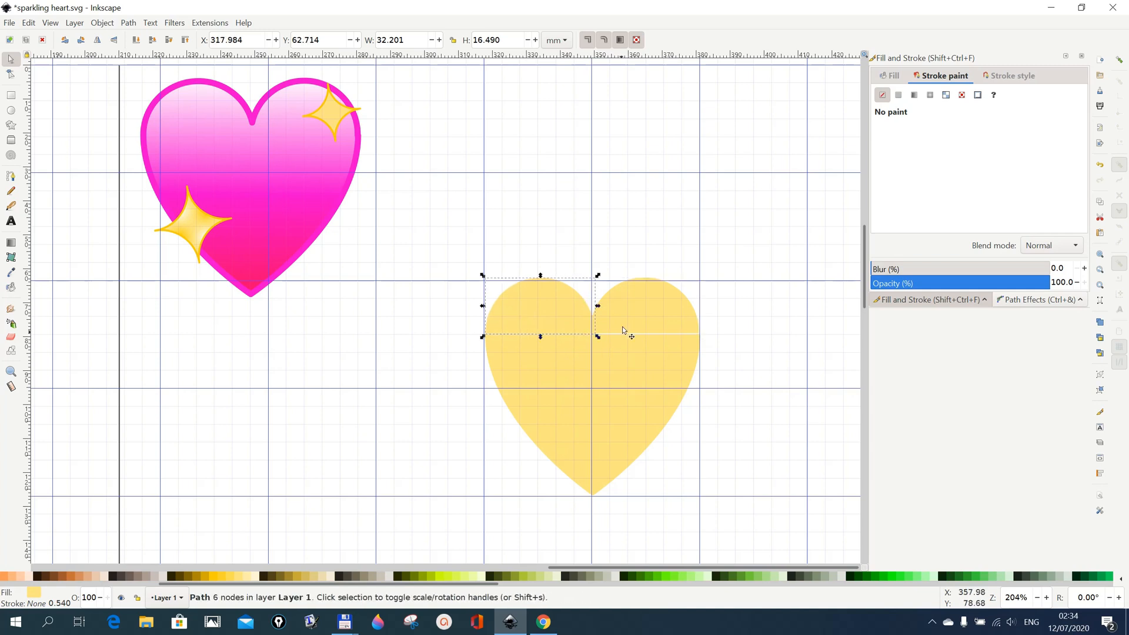
{"action": "left_click_drag", "start_coordinate": [660, 322], "coordinate": [660, 323]}
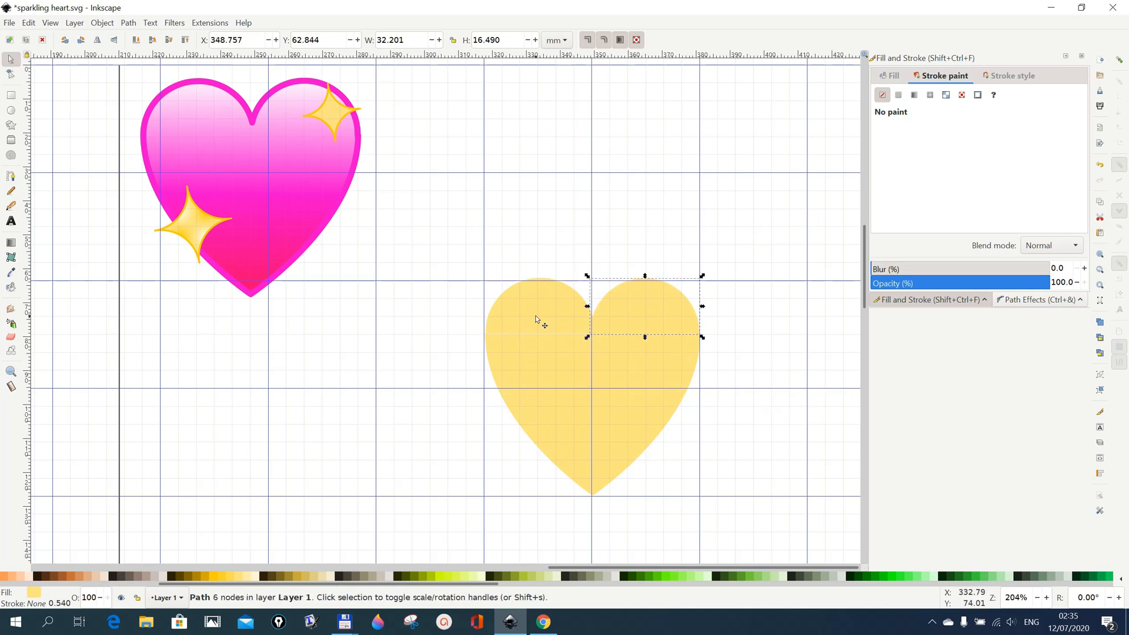
Unite the two half-circles and the pointed shape into a single heart path
{"action": "key", "text": "ctrl+a"}
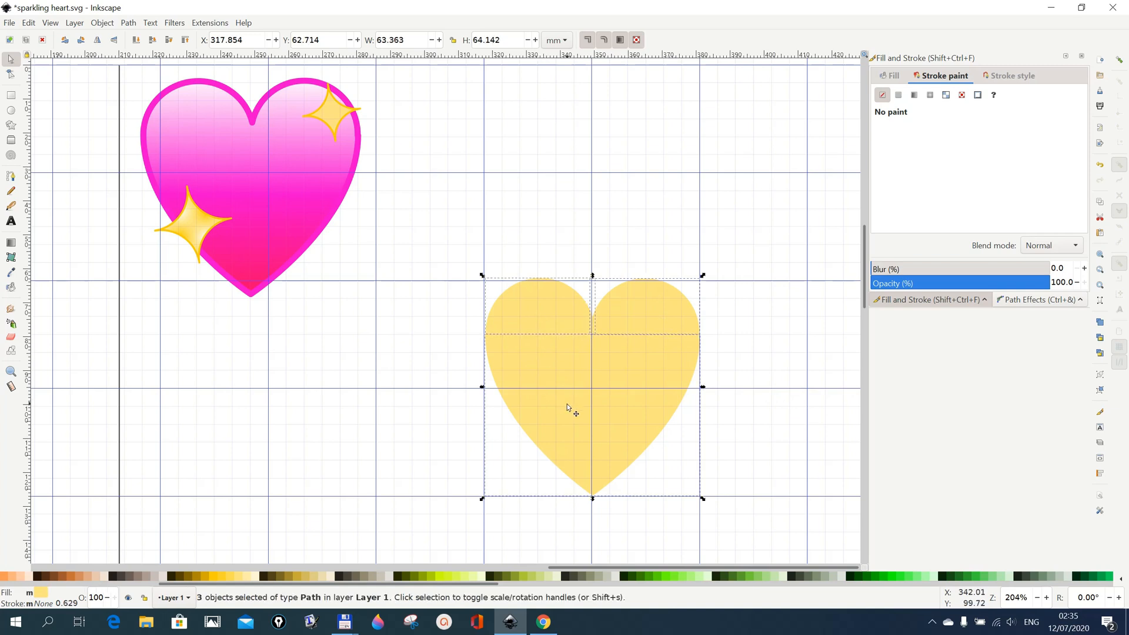
{"action": "left_click", "coordinate": [126, 24]}
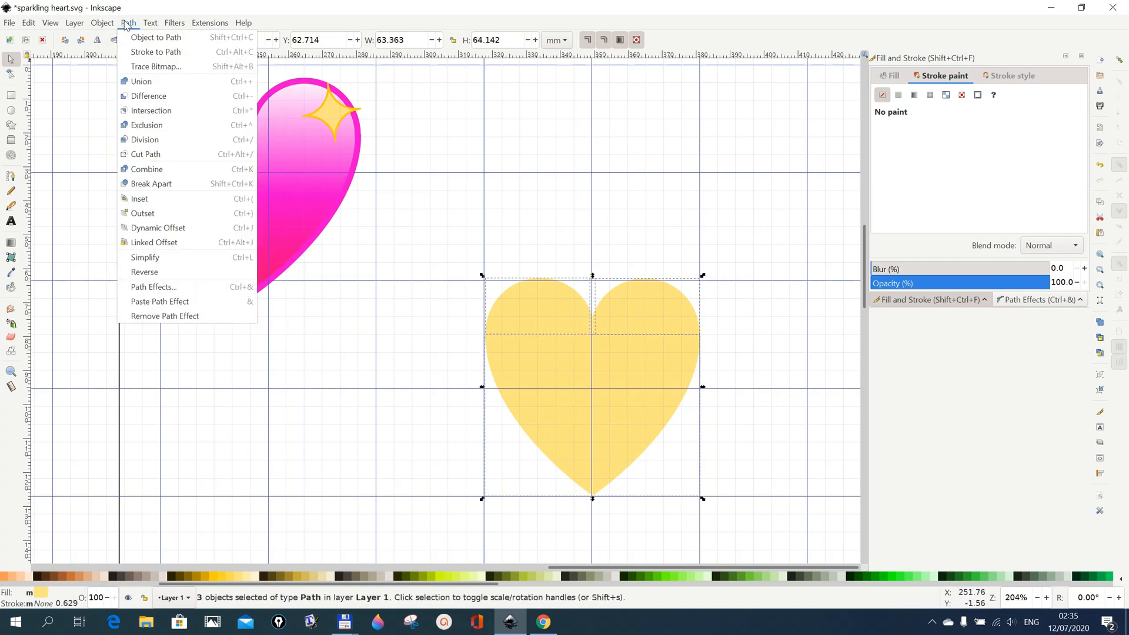
{"action": "left_click", "coordinate": [131, 91]}
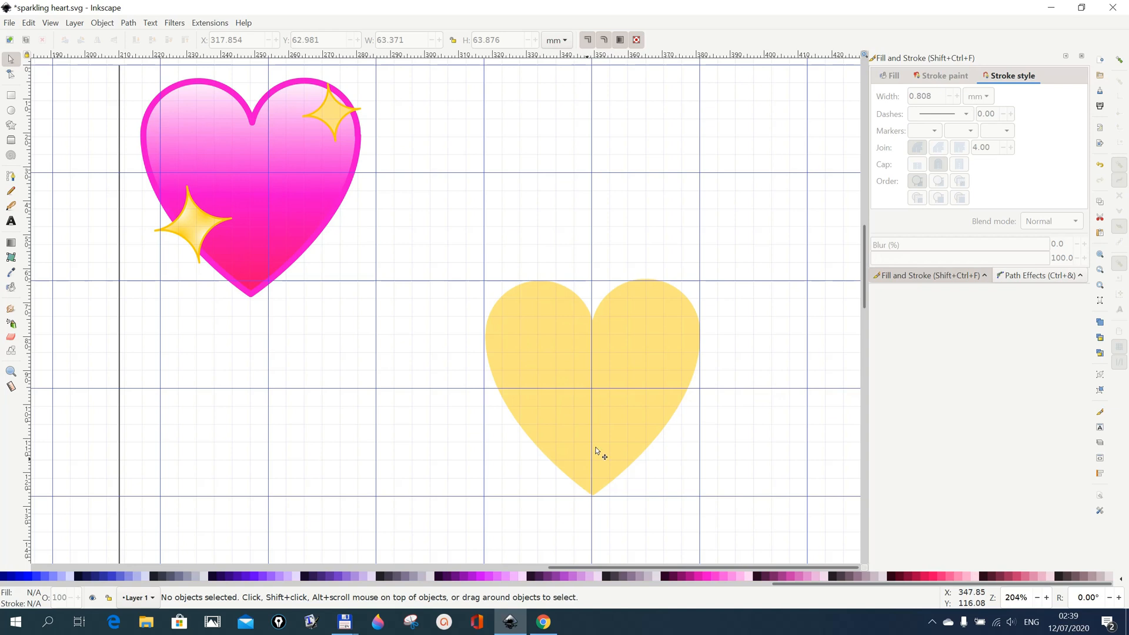
Give the yellow heart a magenta fill (ff00cc) and a stroke in the same colour
{"action": "left_click", "coordinate": [632, 365]}
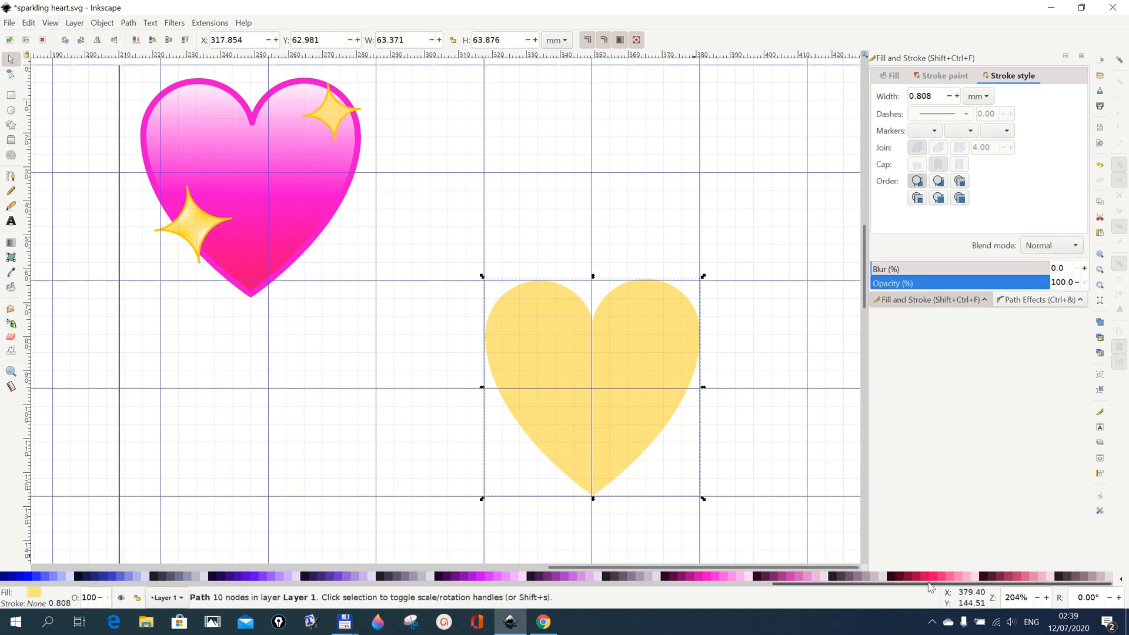
{"action": "left_click", "coordinate": [709, 577]}
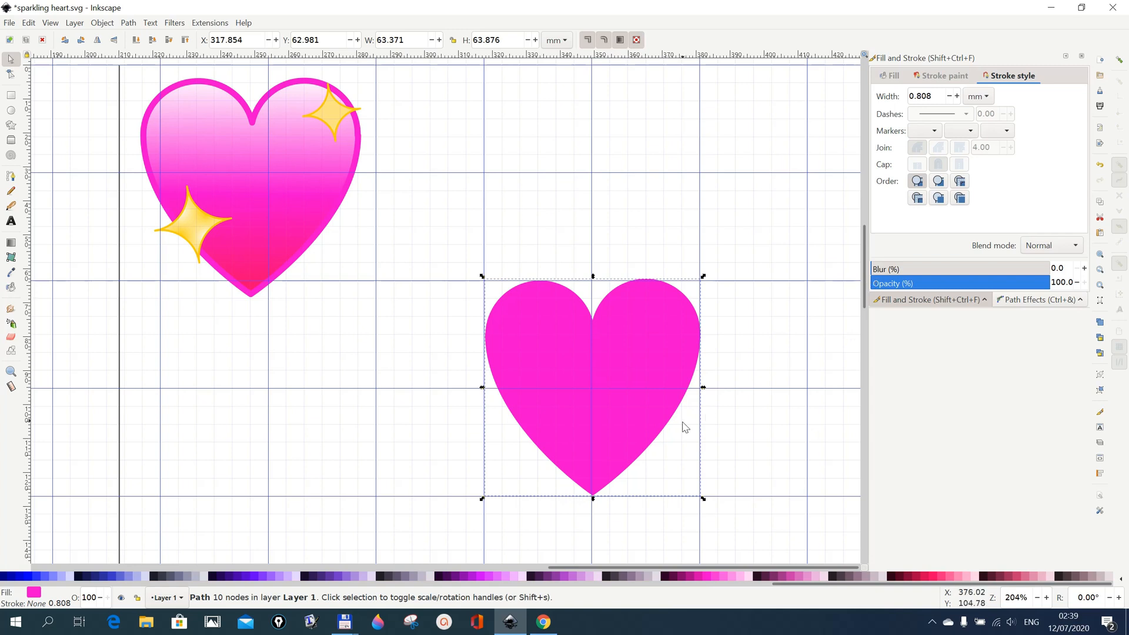
{"action": "left_click", "coordinate": [709, 583], "text": "shift"}
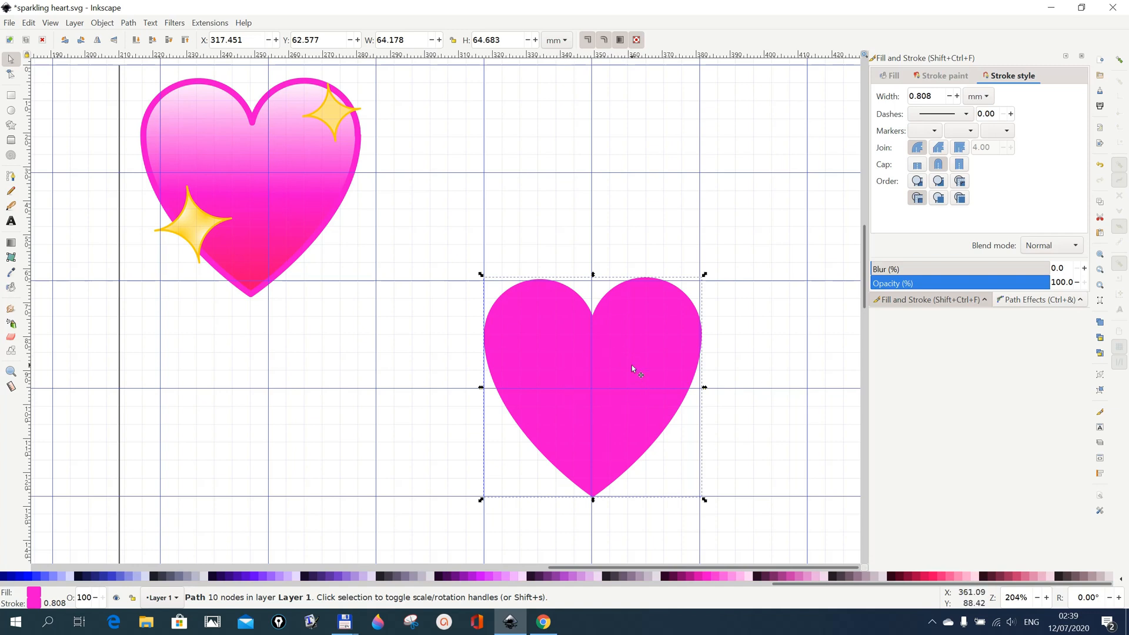
Change the heart's flat fill to a linear gradient and make the gradient available for editing on the canvas
{"action": "left_click", "coordinate": [890, 78]}
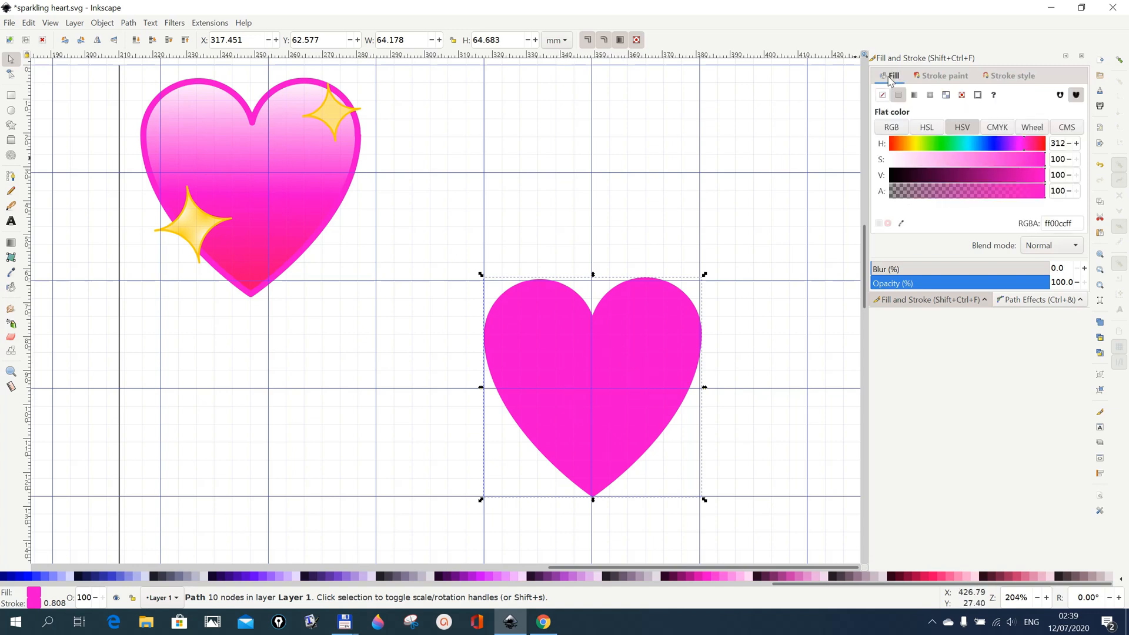
{"action": "left_click", "coordinate": [915, 98]}
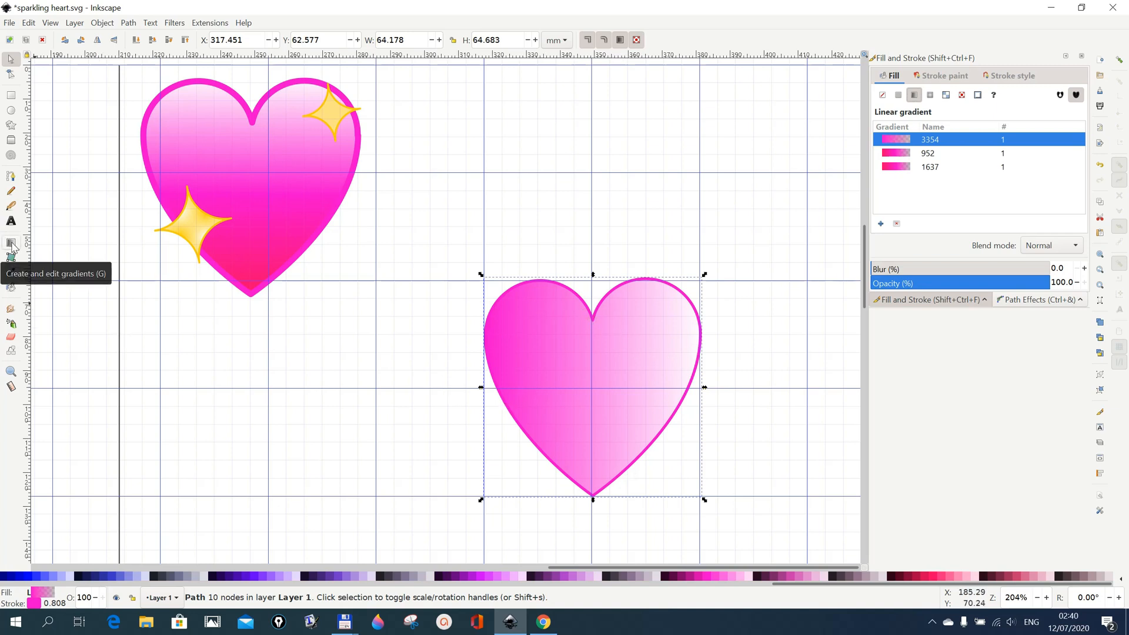
{"action": "left_click", "coordinate": [11, 245]}
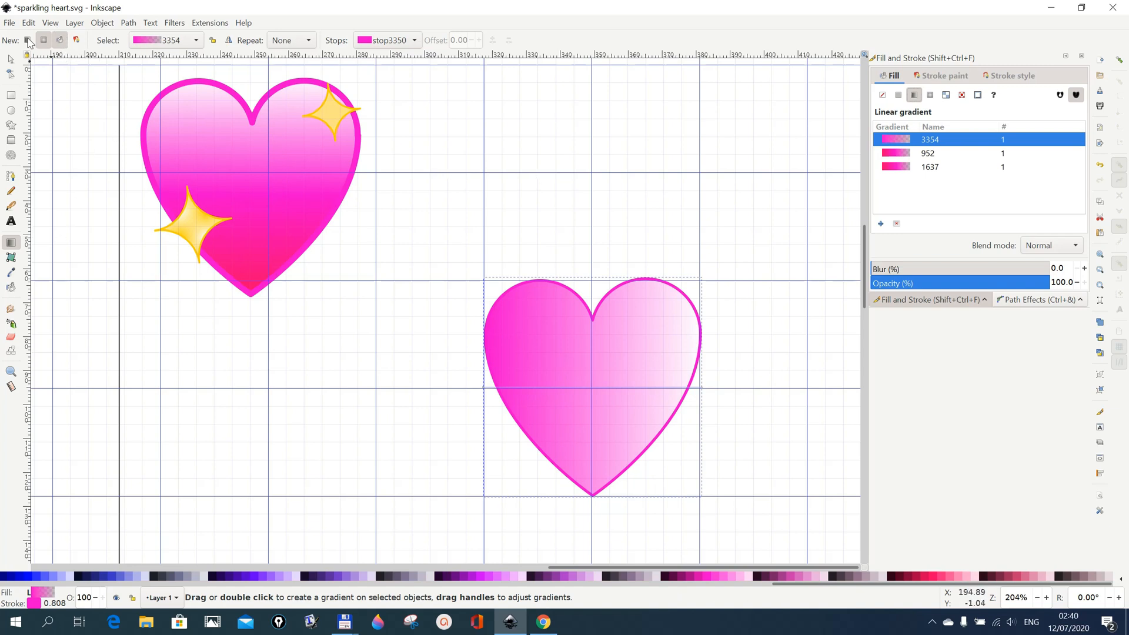
Hide the page grid so the gradient handles are easier to see
{"action": "left_click", "coordinate": [51, 24]}
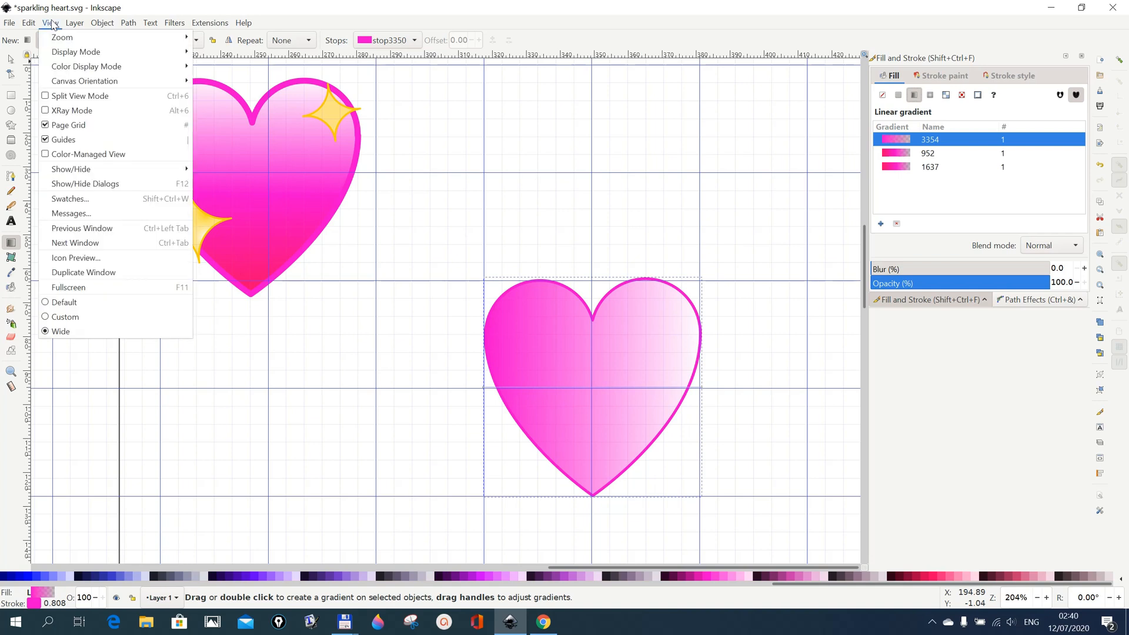
{"action": "left_click", "coordinate": [47, 127]}
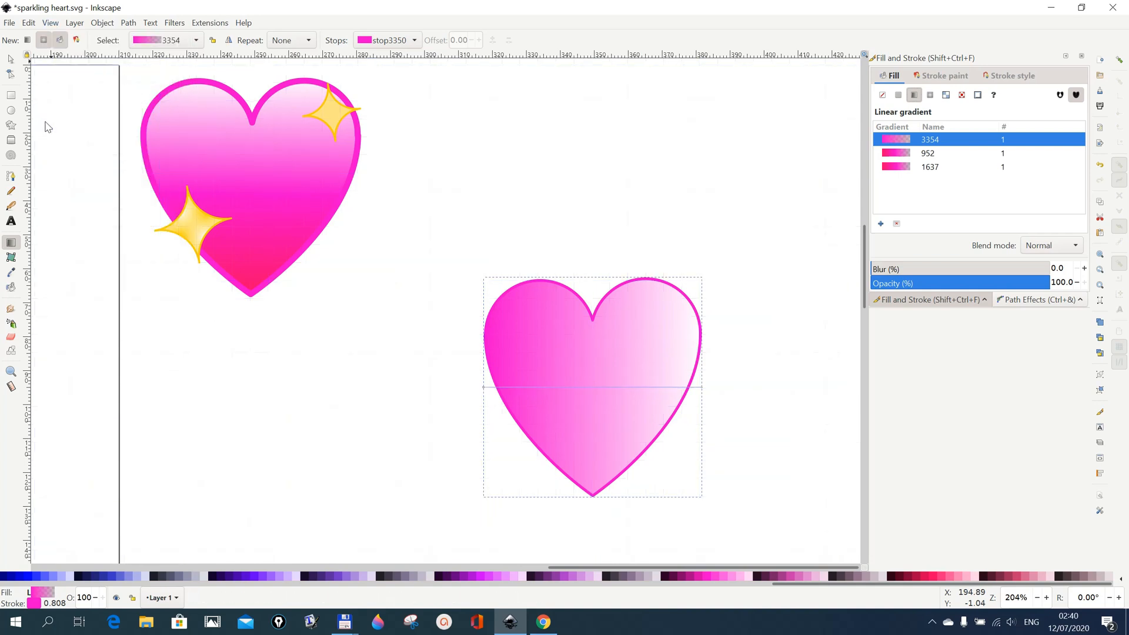
{"action": "left_click", "coordinate": [51, 24]}
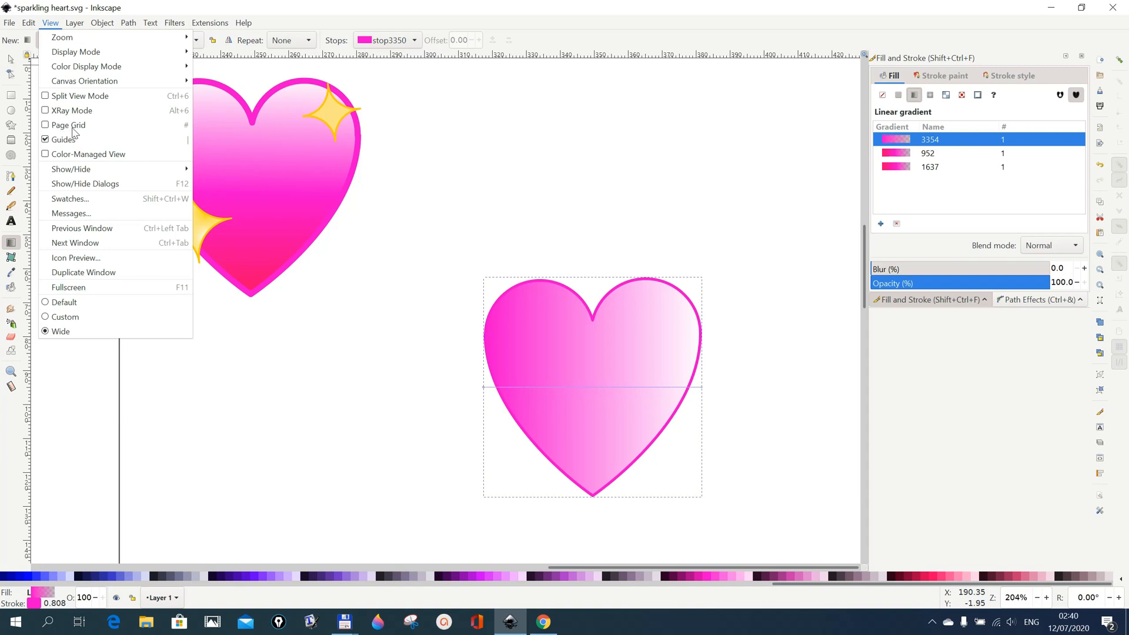
{"action": "left_click", "coordinate": [50, 129]}
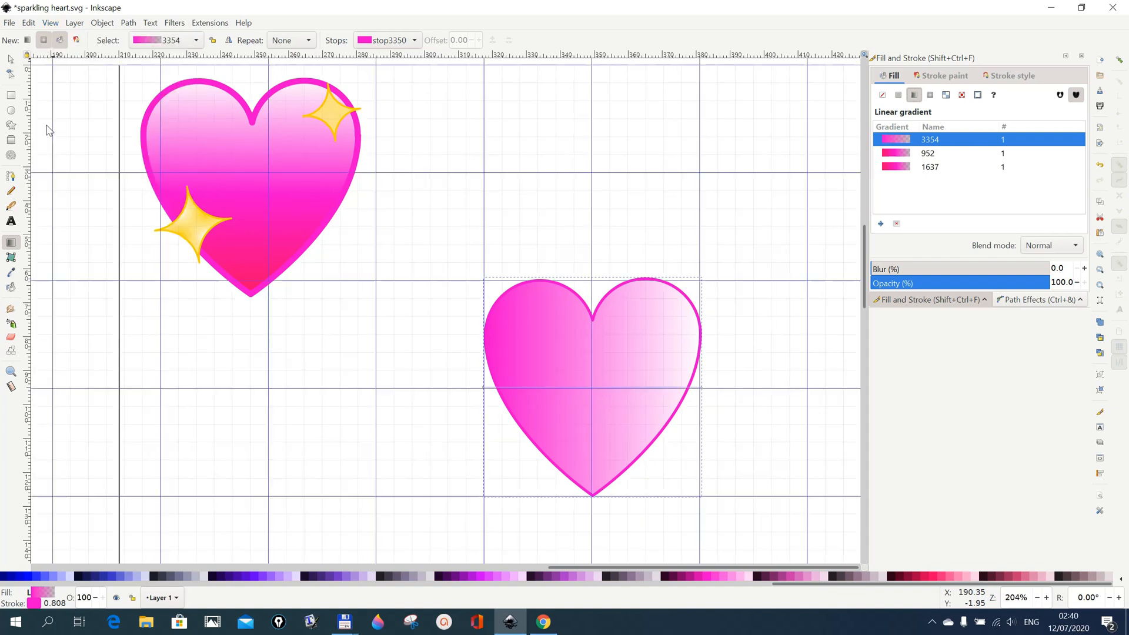
{"action": "left_click", "coordinate": [55, 23]}
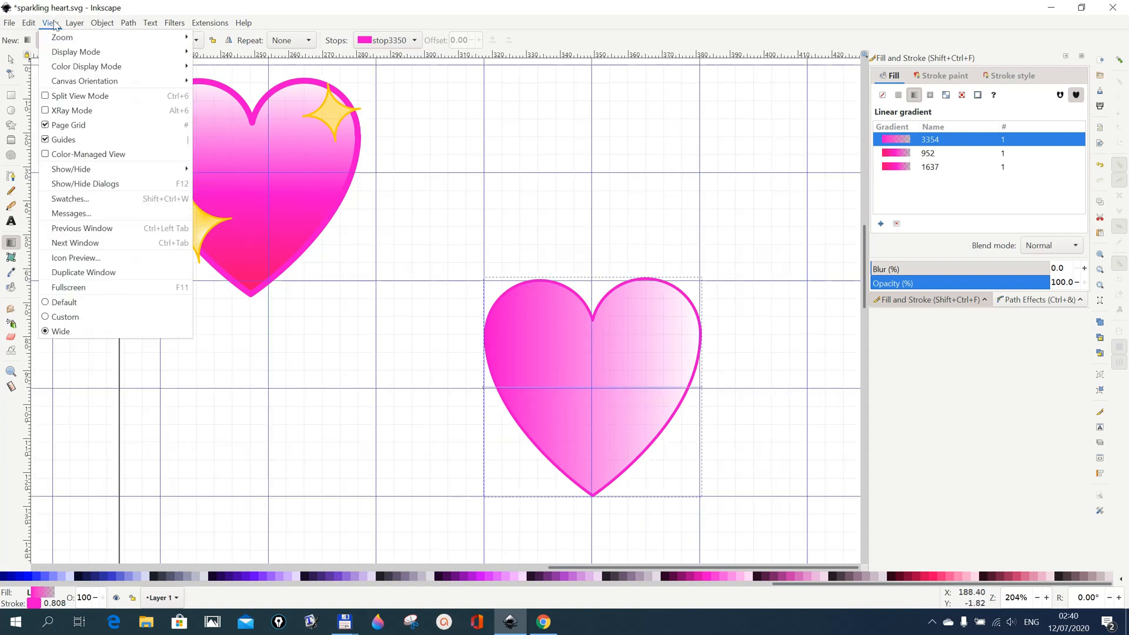
{"action": "left_click", "coordinate": [45, 127]}
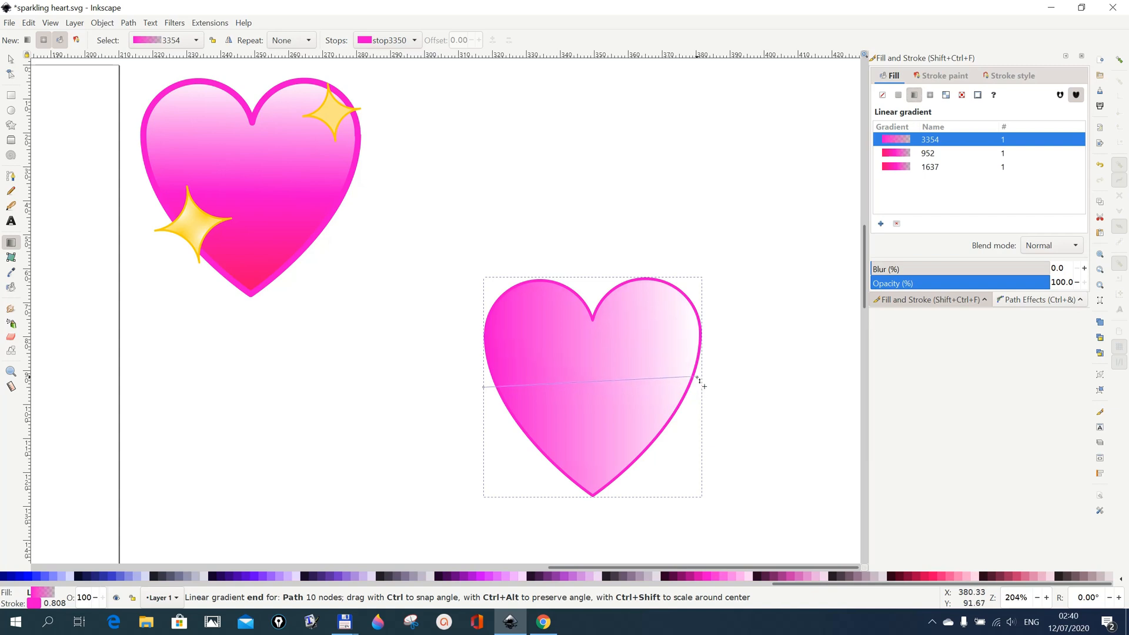
Turn the heart's gradient vertical, with the transparent end above the notch and the magenta end at the lower tip
{"action": "mouse_move", "coordinate": [702, 389]}
{"action": "left_mouse_down"}
{"action": "mouse_move", "coordinate": [632, 301]}
{"action": "mouse_move", "coordinate": [601, 297]}
{"action": "mouse_move", "coordinate": [595, 276]}
{"action": "left_mouse_up"}
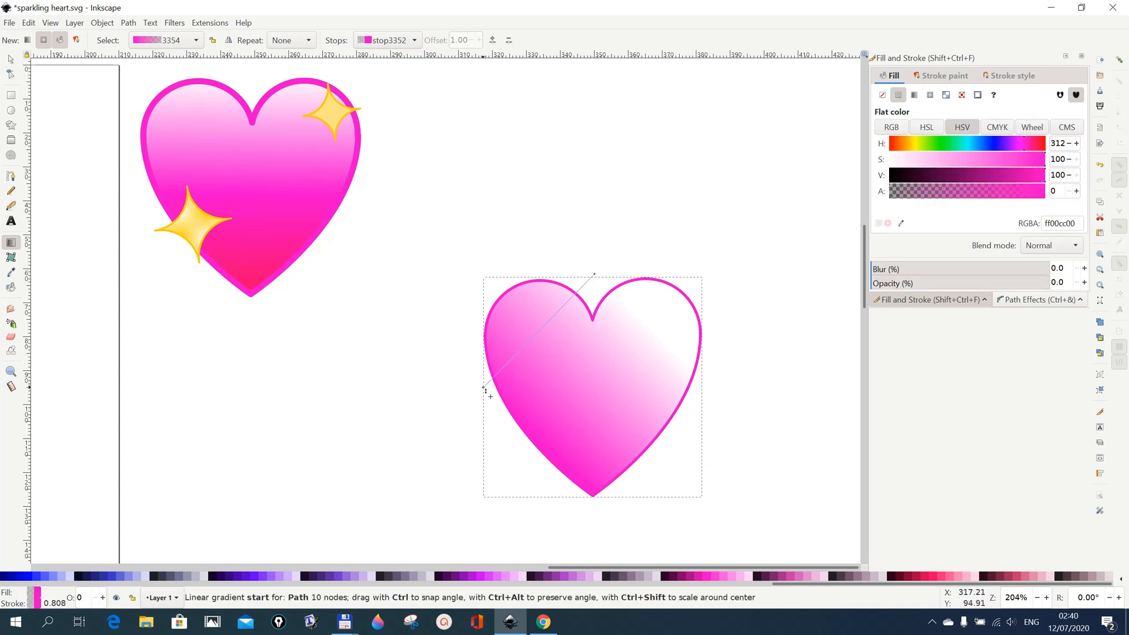
{"action": "left_click_drag", "start_coordinate": [519, 425], "coordinate": [593, 499]}
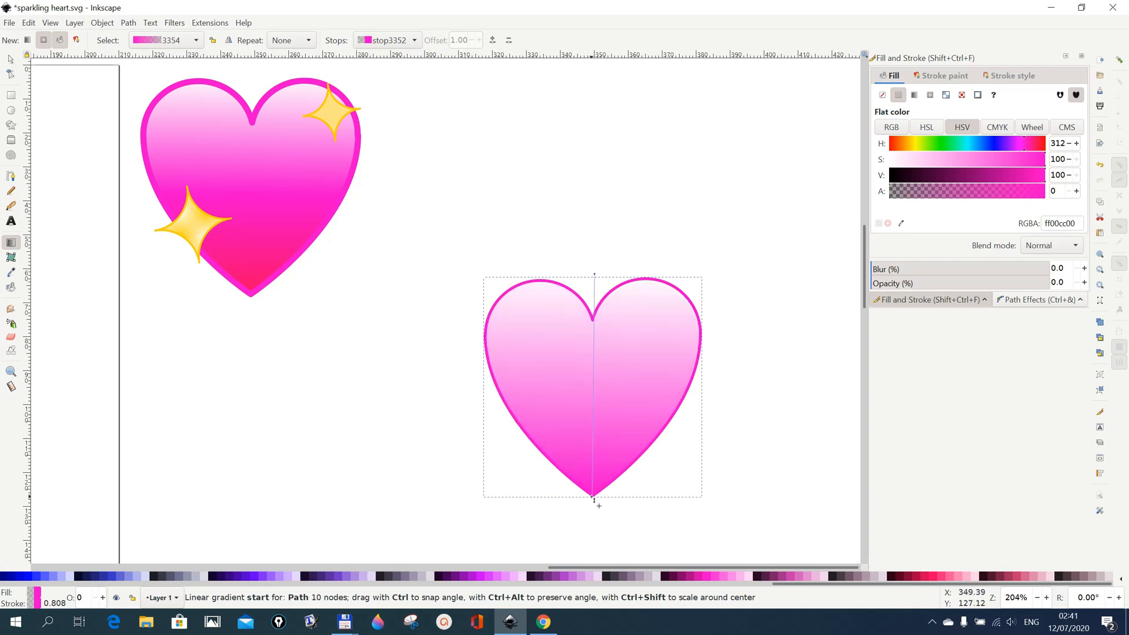
Recolour the heart gradient's lower stop to ff0066 and add a magenta ff00cc stop near the middle, at offset about 0.46
{"action": "left_click", "coordinate": [593, 500]}
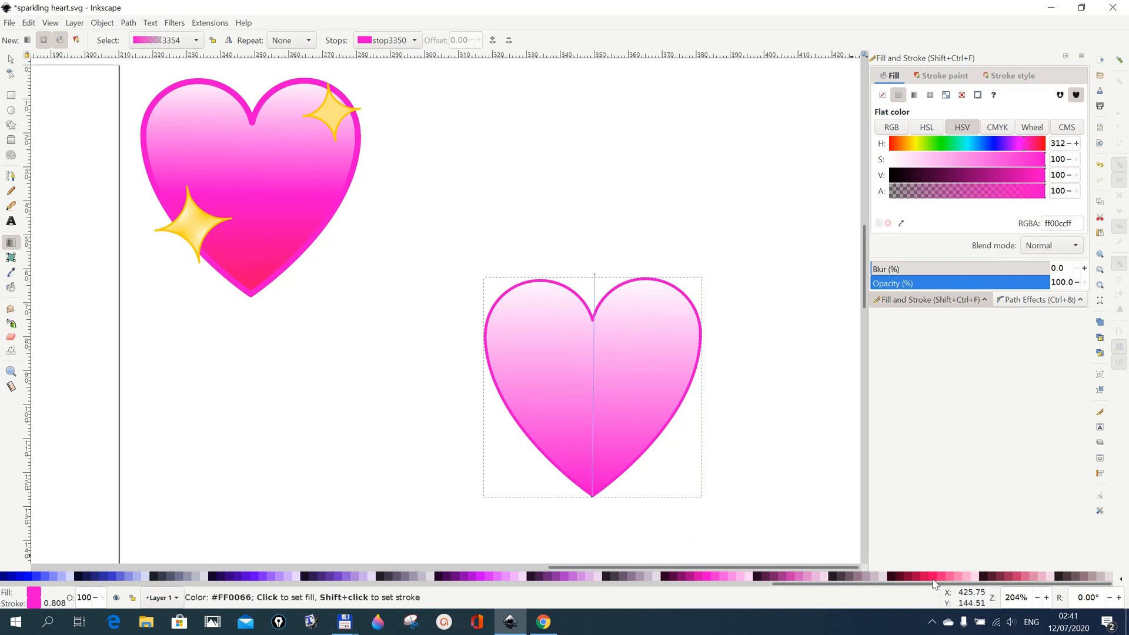
{"action": "left_click", "coordinate": [935, 577]}
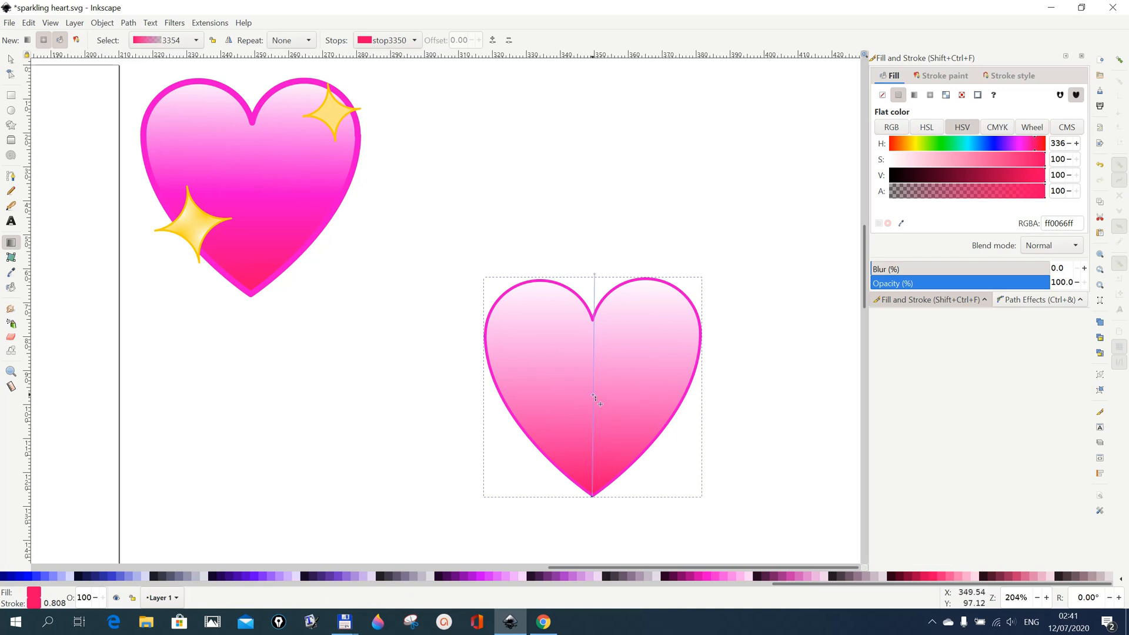
{"action": "double_click", "coordinate": [594, 396]}
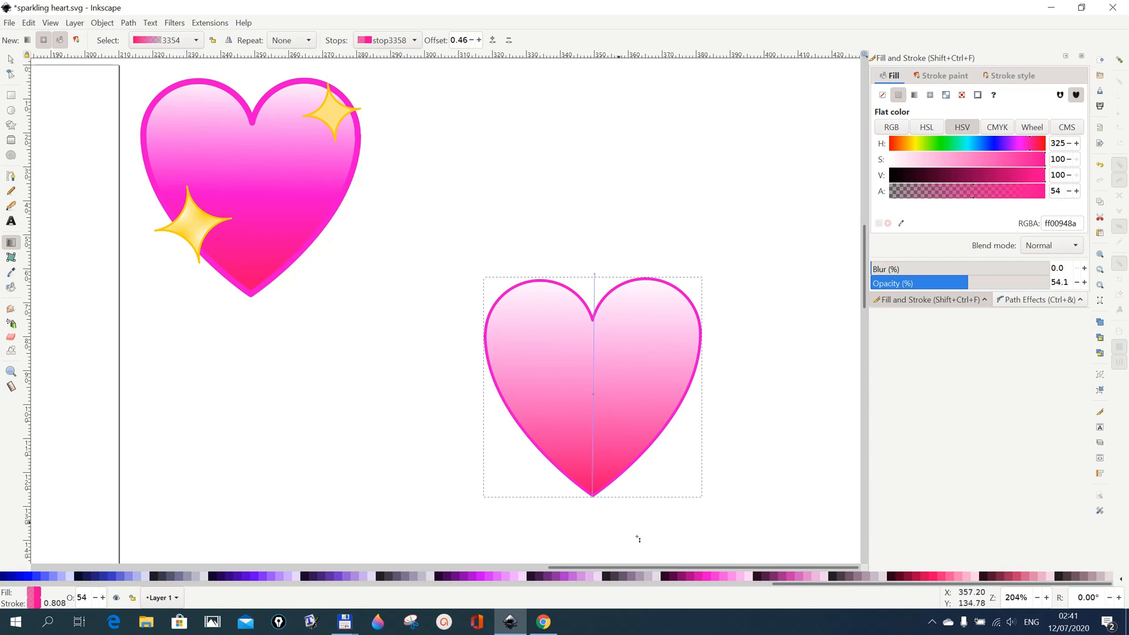
{"action": "left_click", "coordinate": [711, 578]}
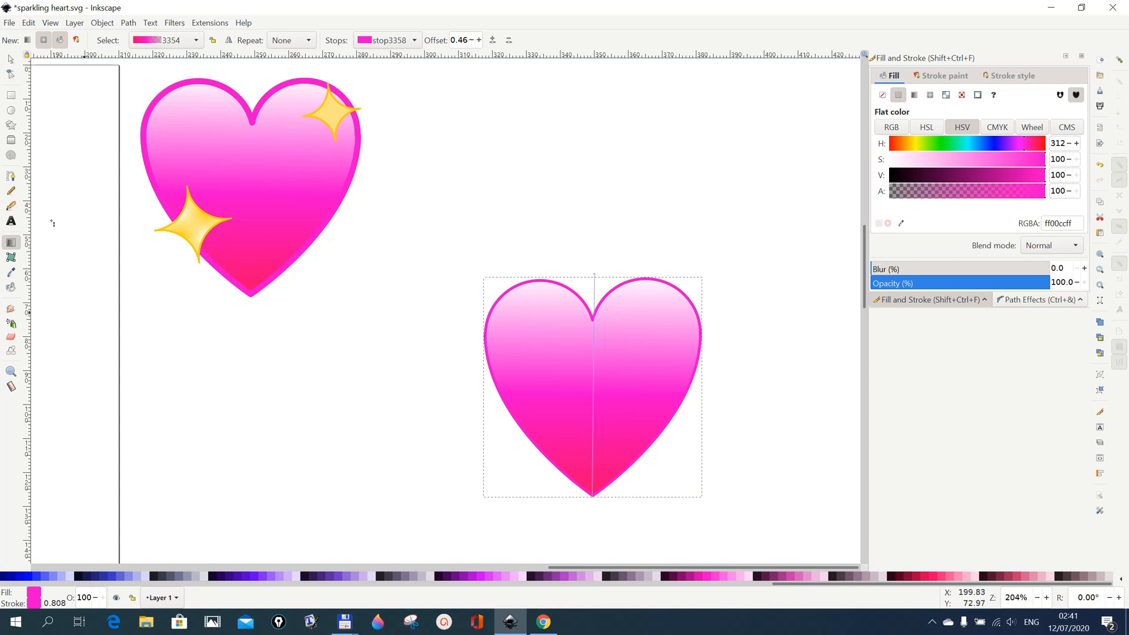
Draw a square about 20 mm wide below the reference heart and fill it with golden yellow (ffcc00)
{"action": "left_click", "coordinate": [16, 100]}
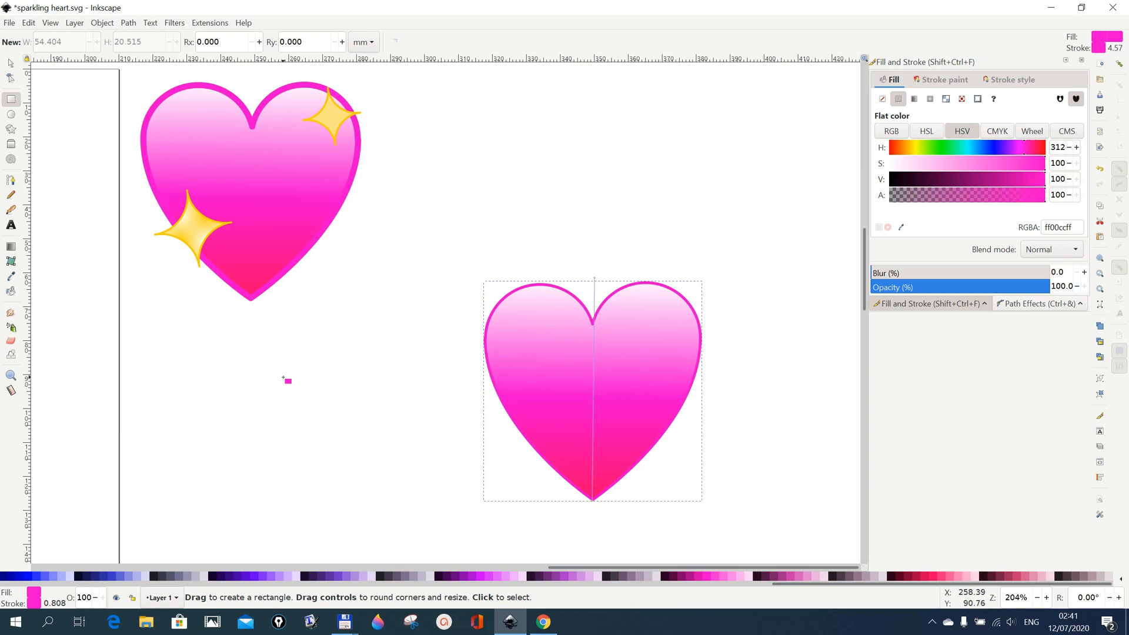
{"action": "left_click_drag", "start_coordinate": [283, 377], "coordinate": [318, 413]}
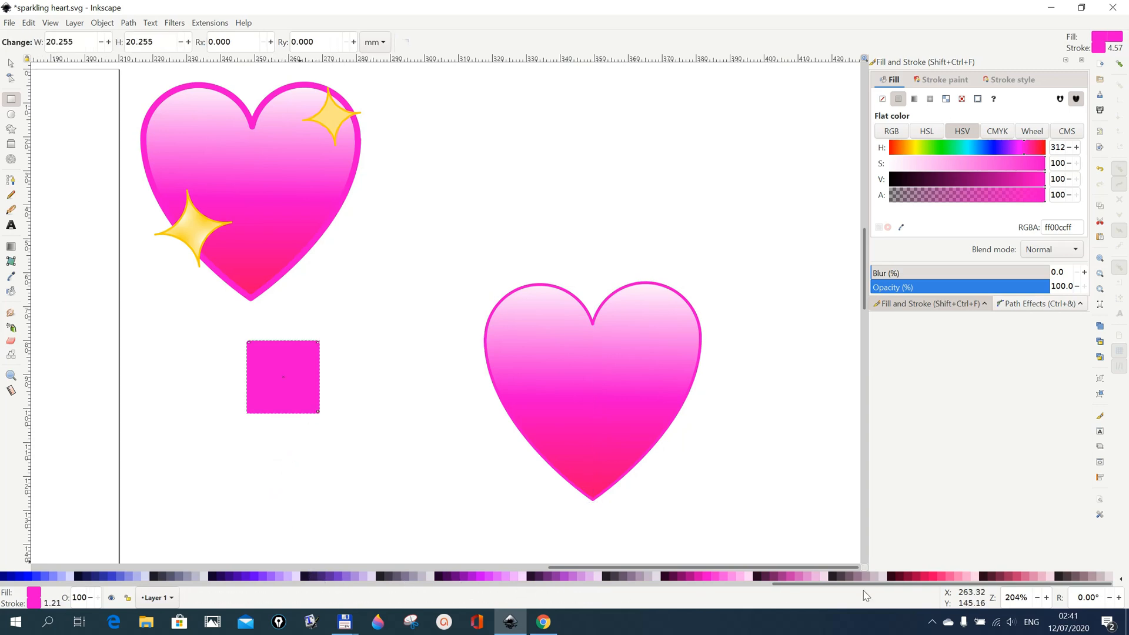
{"action": "left_click_drag", "start_coordinate": [861, 585], "coordinate": [247, 597]}
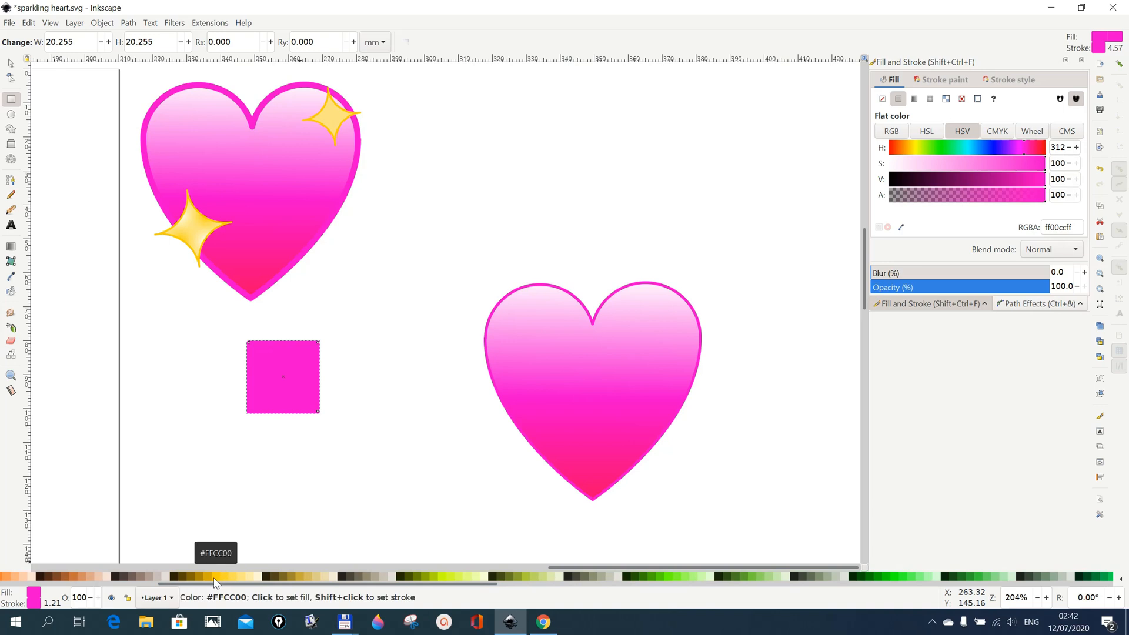
{"action": "left_click", "coordinate": [214, 579]}
{"action": "left_click_drag", "start_coordinate": [214, 579], "coordinate": [303, 411]}
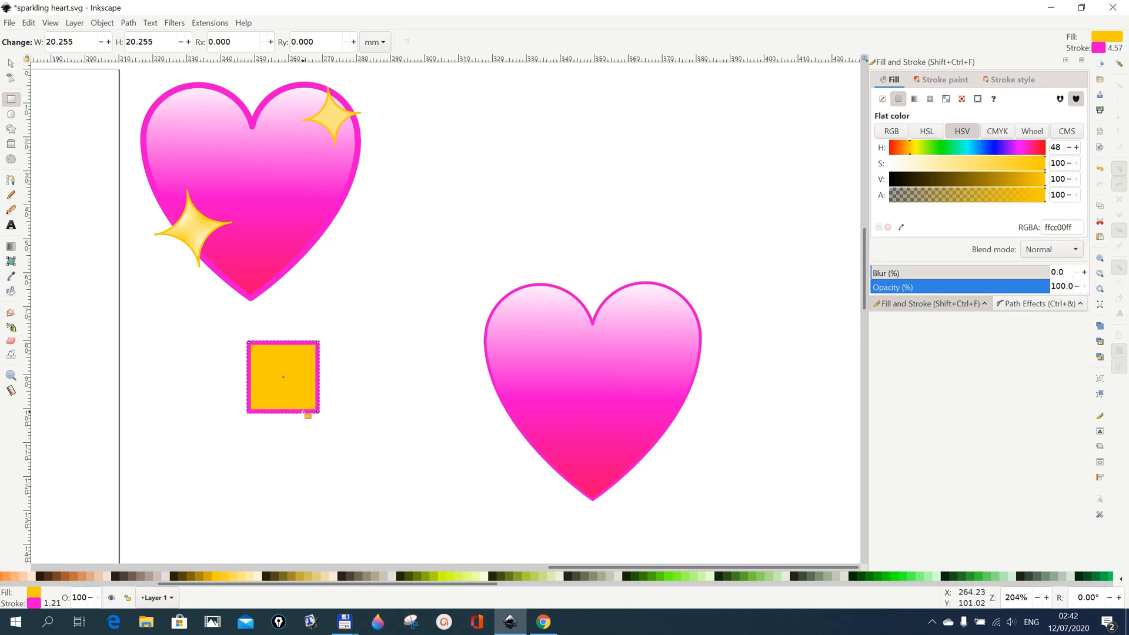
{"action": "left_click_drag", "start_coordinate": [303, 412], "coordinate": [306, 413]}
Set the square's stroke width to 0.500 mm and colour the stroke golden yellow (ffcc00)
{"action": "left_click", "coordinate": [1012, 81]}
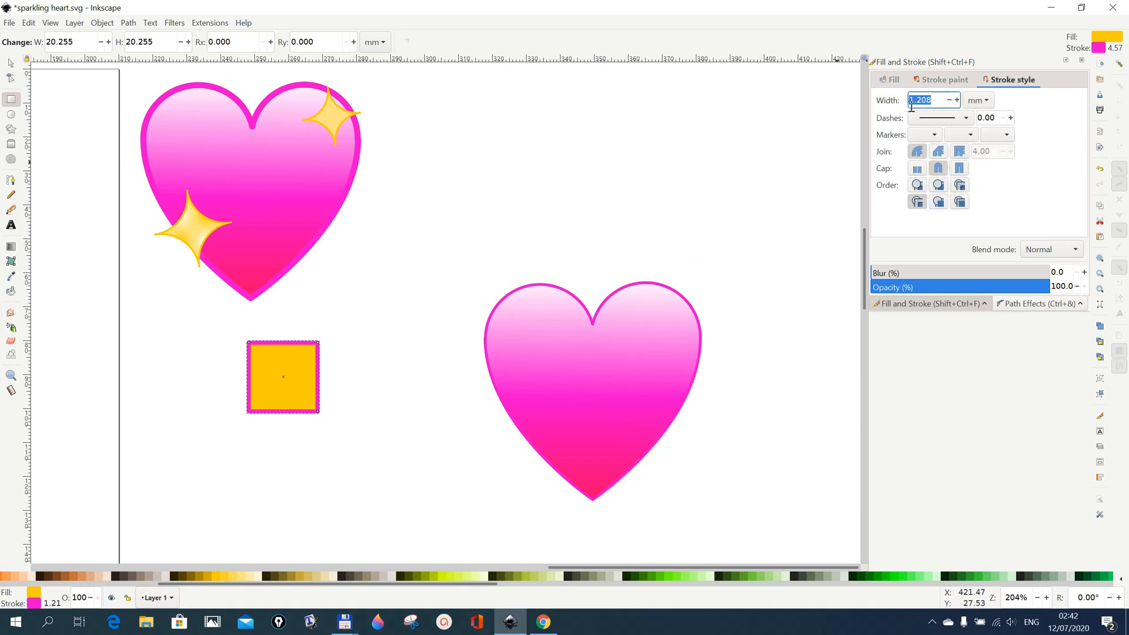
{"action": "left_click", "coordinate": [921, 100]}
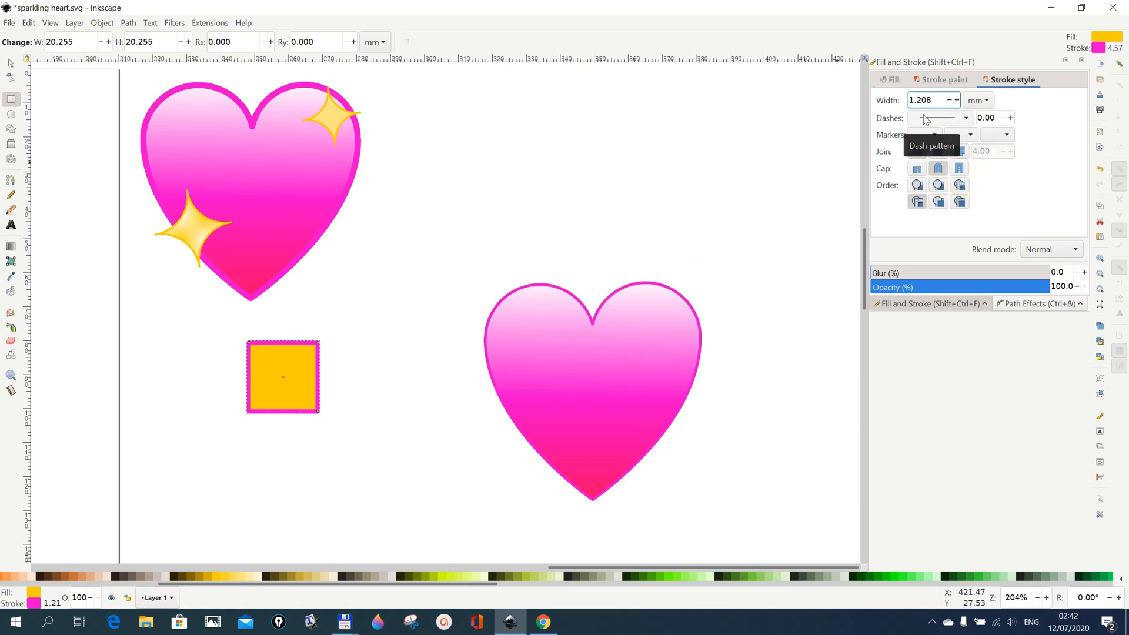
{"action": "key", "text": "BackSpace"}
{"action": "key", "text": "BackSpace"}
{"action": "key", "text": "BackSpace"}
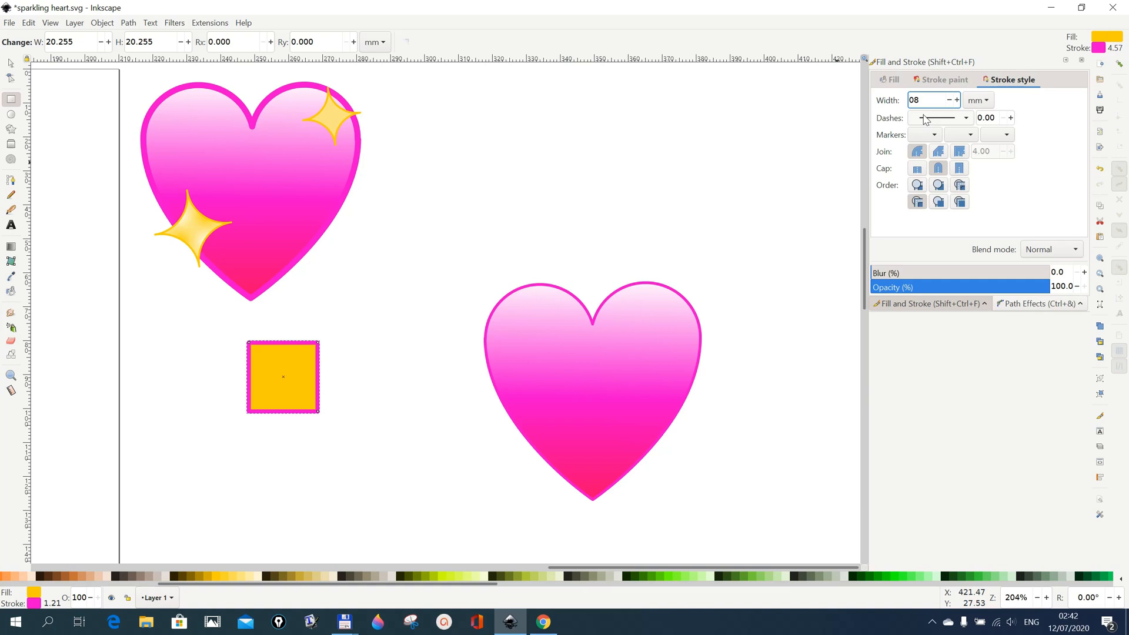
{"action": "type", "text": "0.500"}
{"action": "key", "text": "Return"}
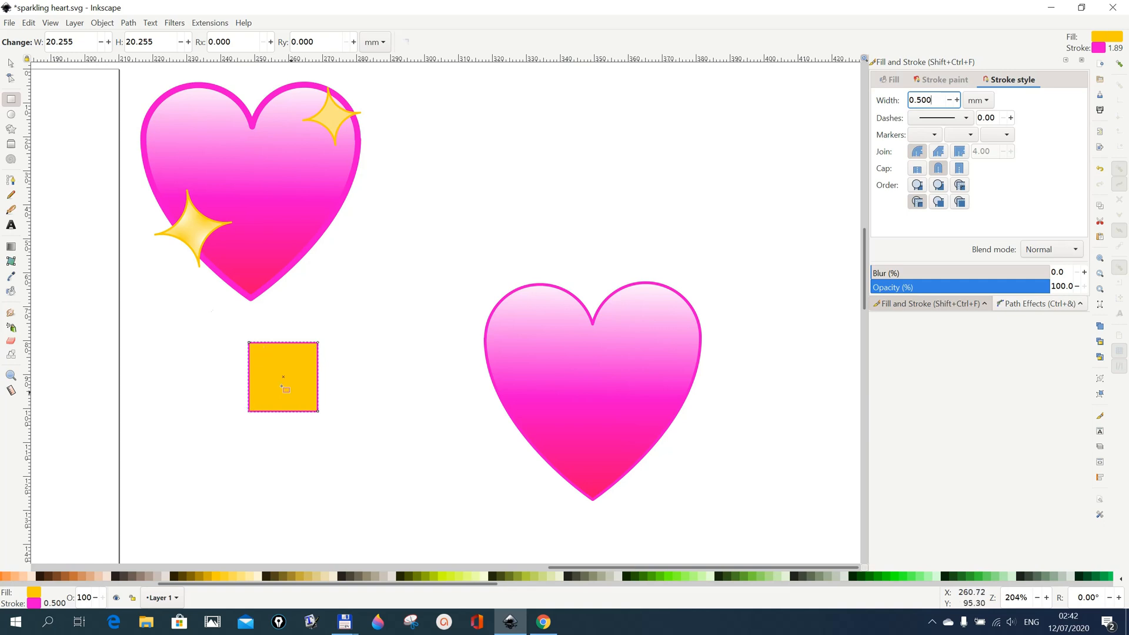
{"action": "left_click", "coordinate": [11, 63]}
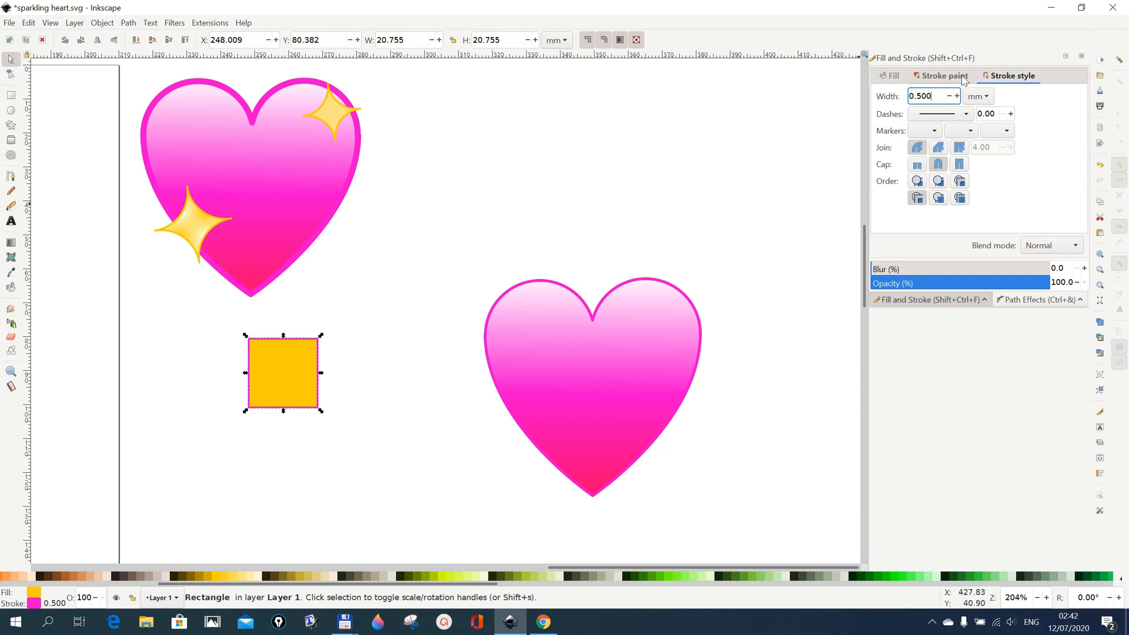
{"action": "left_click", "coordinate": [215, 578], "text": "shift"}
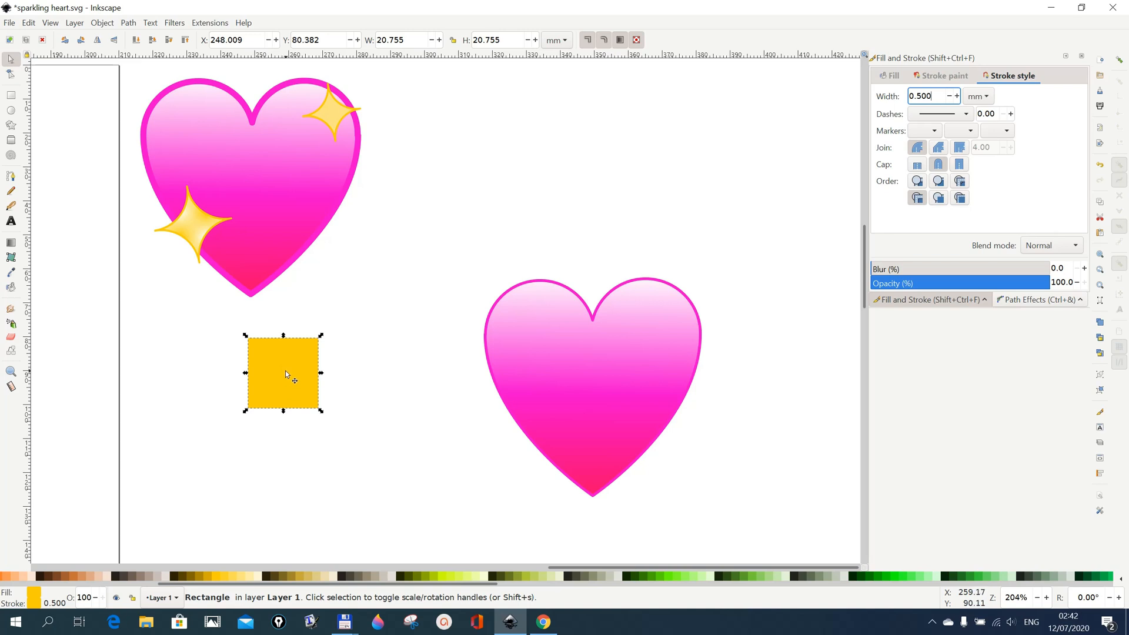
Convert the yellow square to a path and add the Corners (Fillet/Chamfer) path effect to it
{"action": "left_click", "coordinate": [127, 23]}
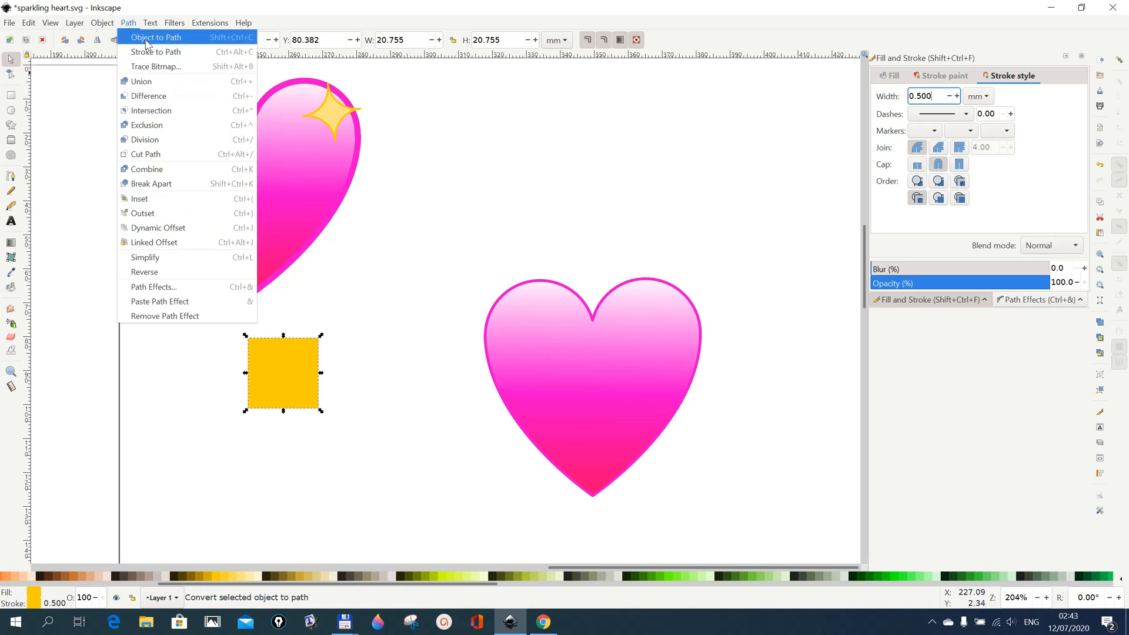
{"action": "left_click", "coordinate": [147, 39]}
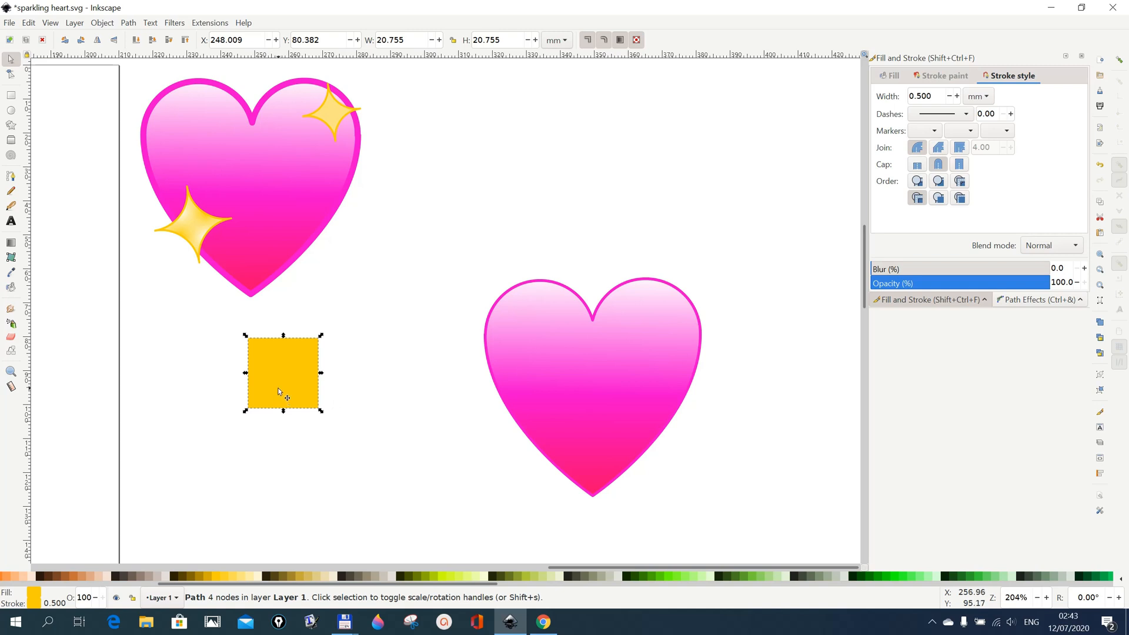
{"action": "left_click", "coordinate": [128, 23]}
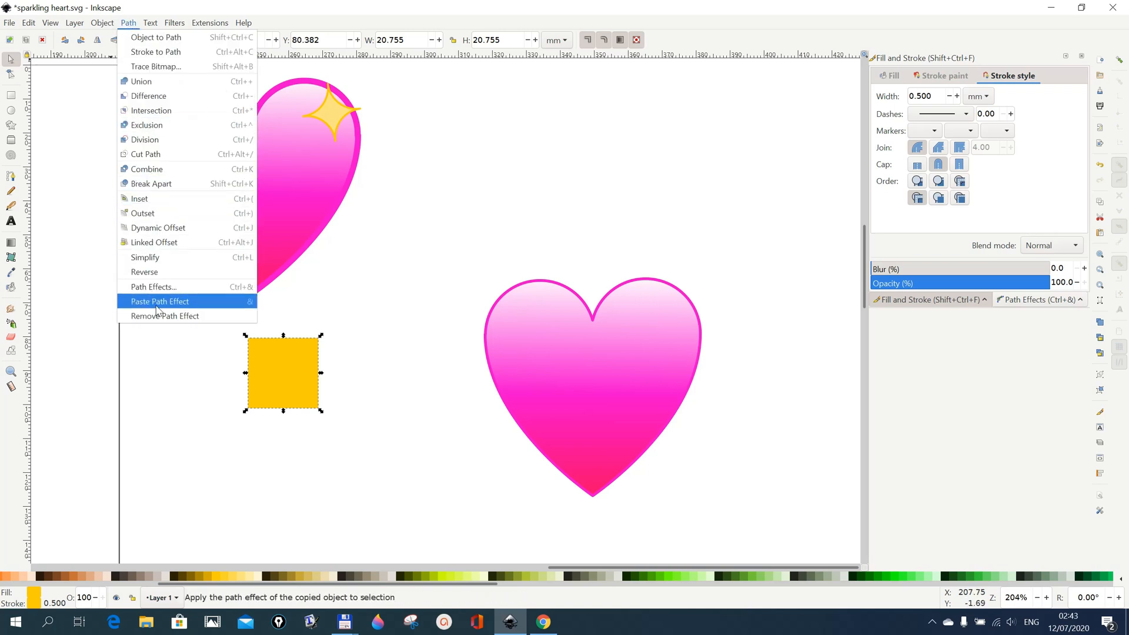
{"action": "left_click", "coordinate": [159, 290]}
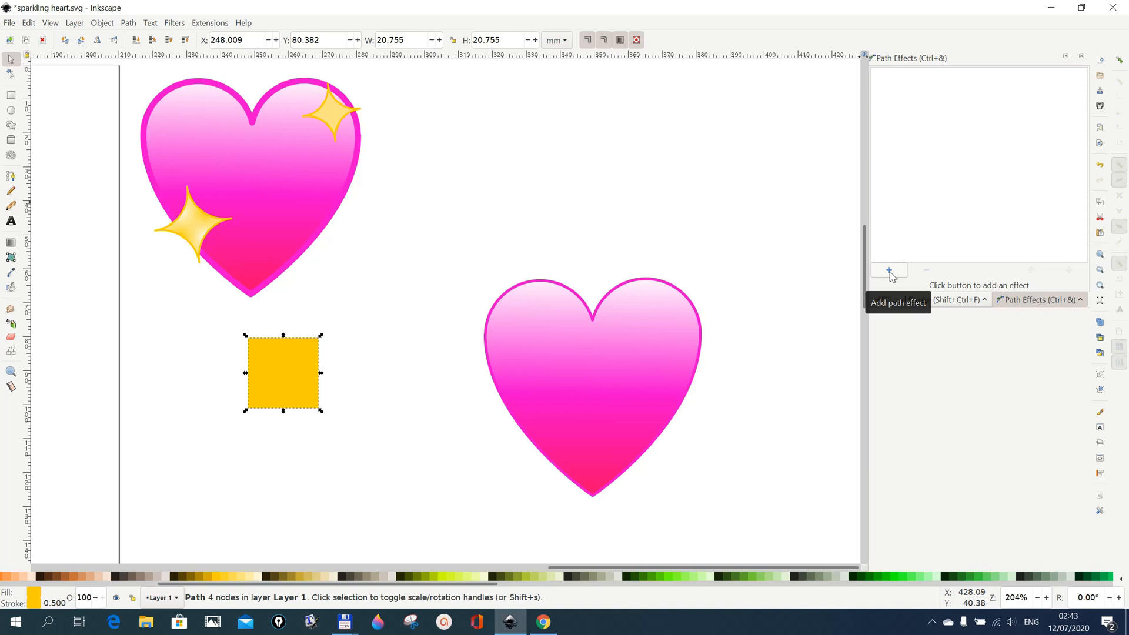
{"action": "left_click", "coordinate": [890, 273]}
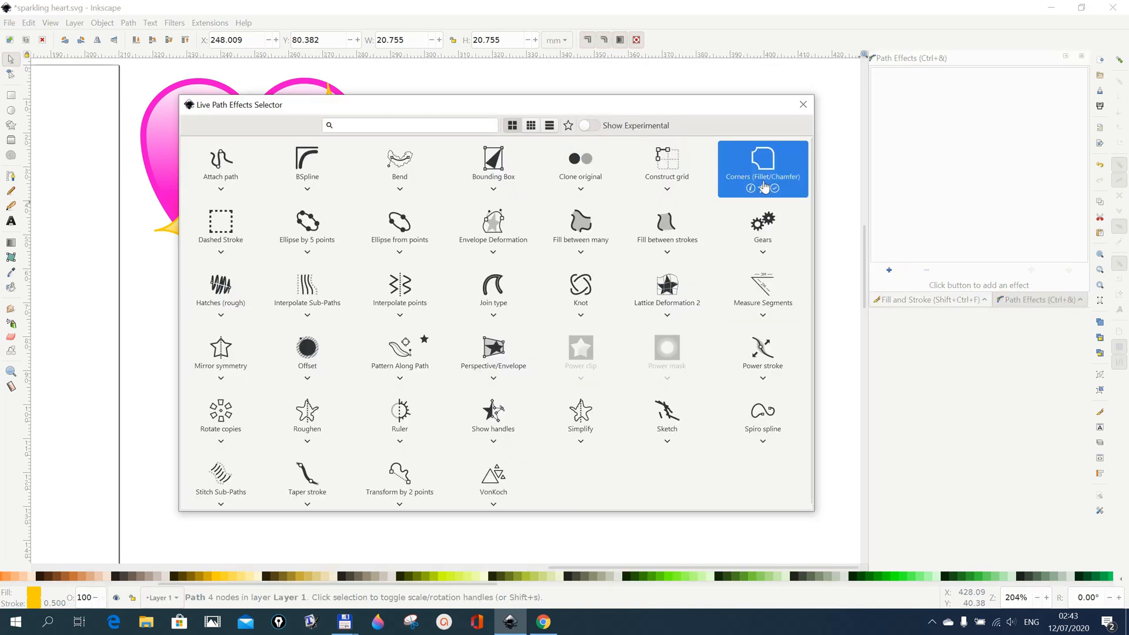
{"action": "left_click", "coordinate": [764, 187]}
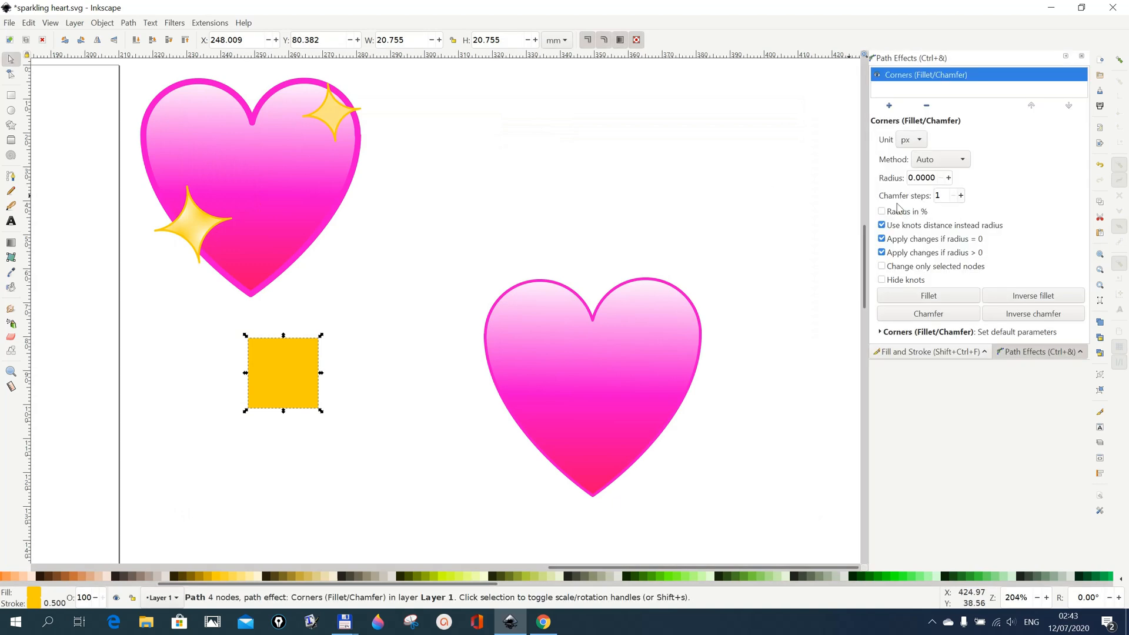
Select all four nodes of the square and apply an inverse fillet with a 60 px radius
{"action": "left_click", "coordinate": [11, 75]}
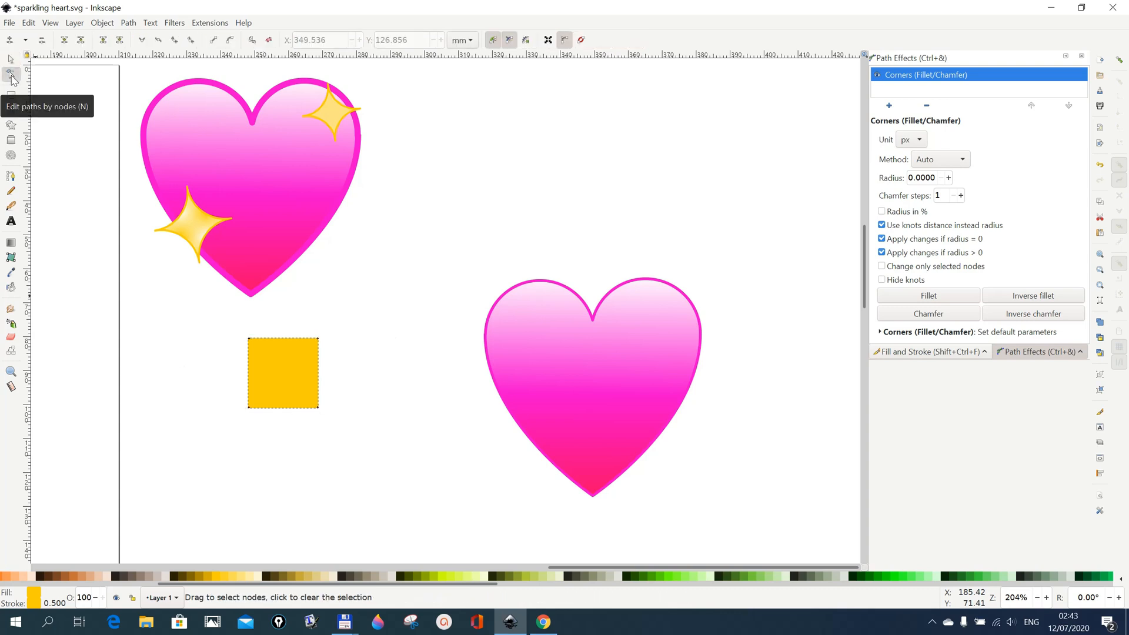
{"action": "left_click_drag", "start_coordinate": [229, 327], "coordinate": [379, 450]}
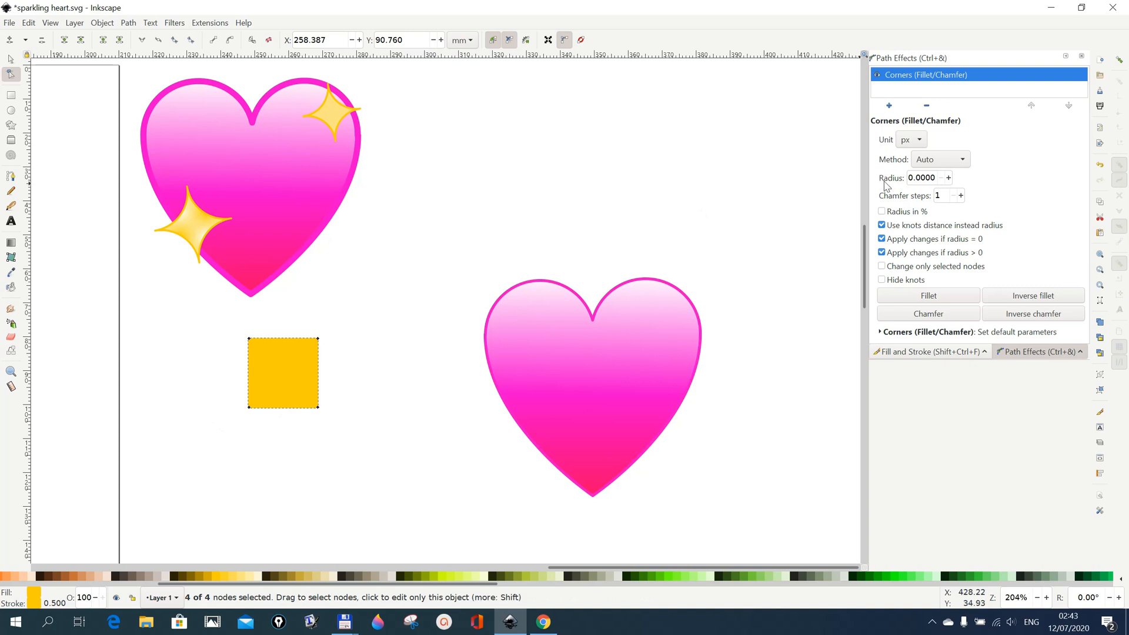
{"action": "left_click", "coordinate": [911, 177]}
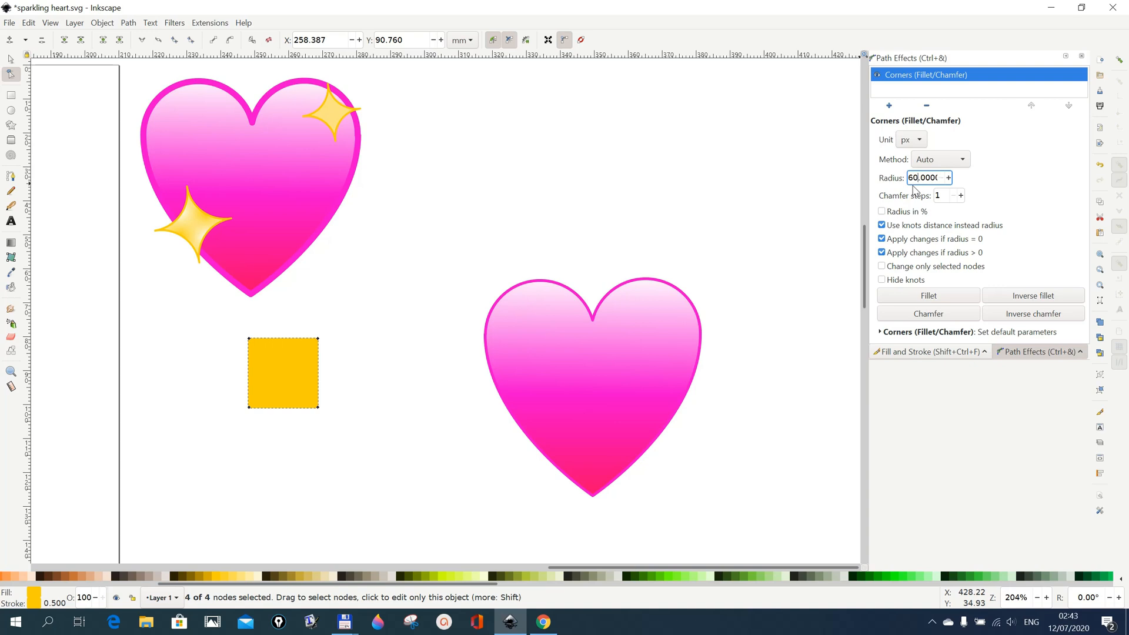
{"action": "left_click", "coordinate": [1026, 301]}
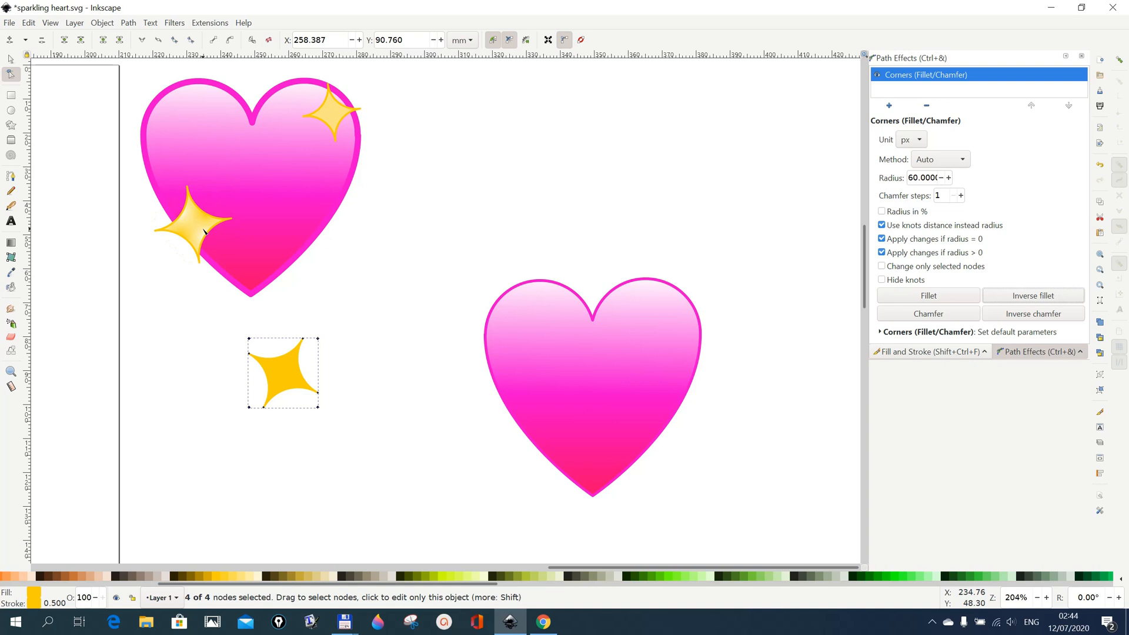
Apply a mesh gradient of 3 rows and 3 columns to the golden yellow star's fill
{"action": "left_click", "coordinate": [241, 582]}
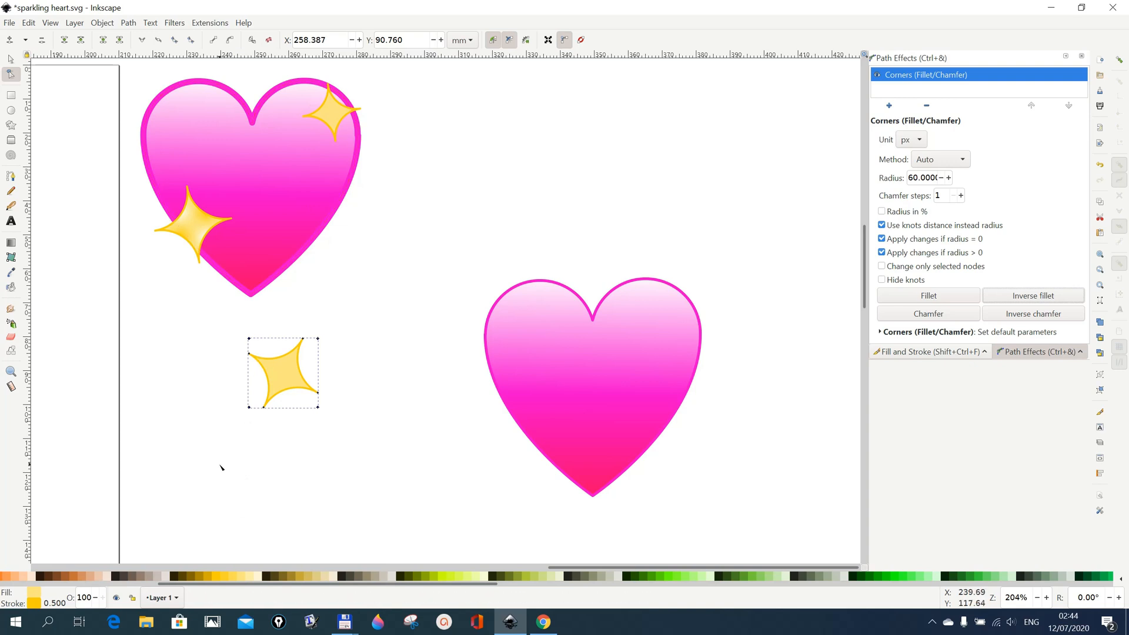
{"action": "left_click", "coordinate": [224, 577]}
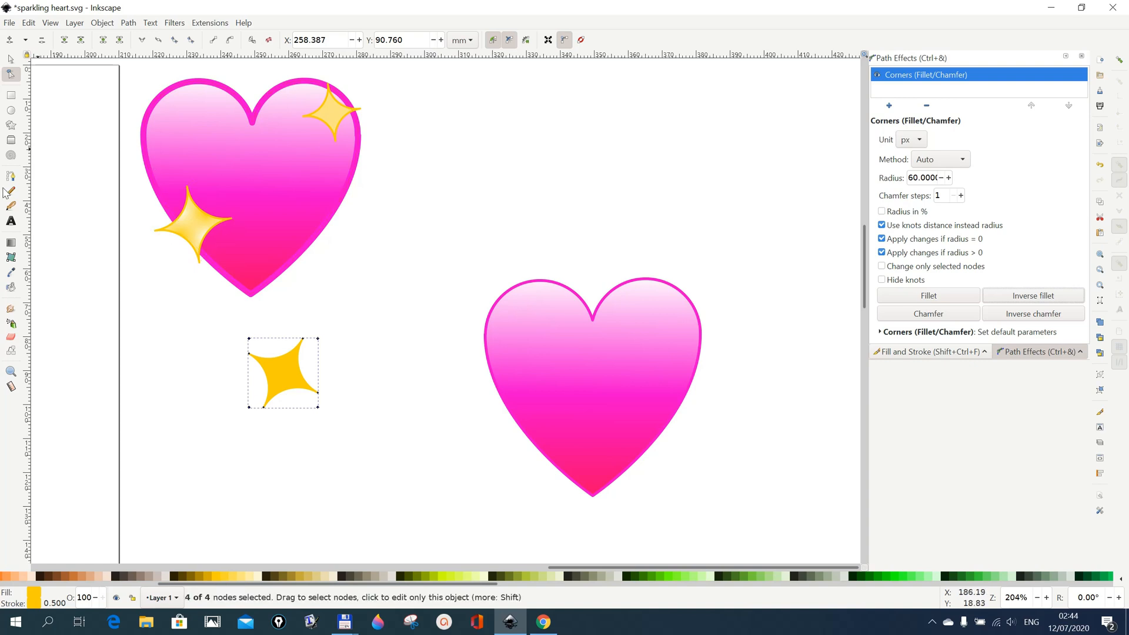
{"action": "left_click", "coordinate": [12, 257]}
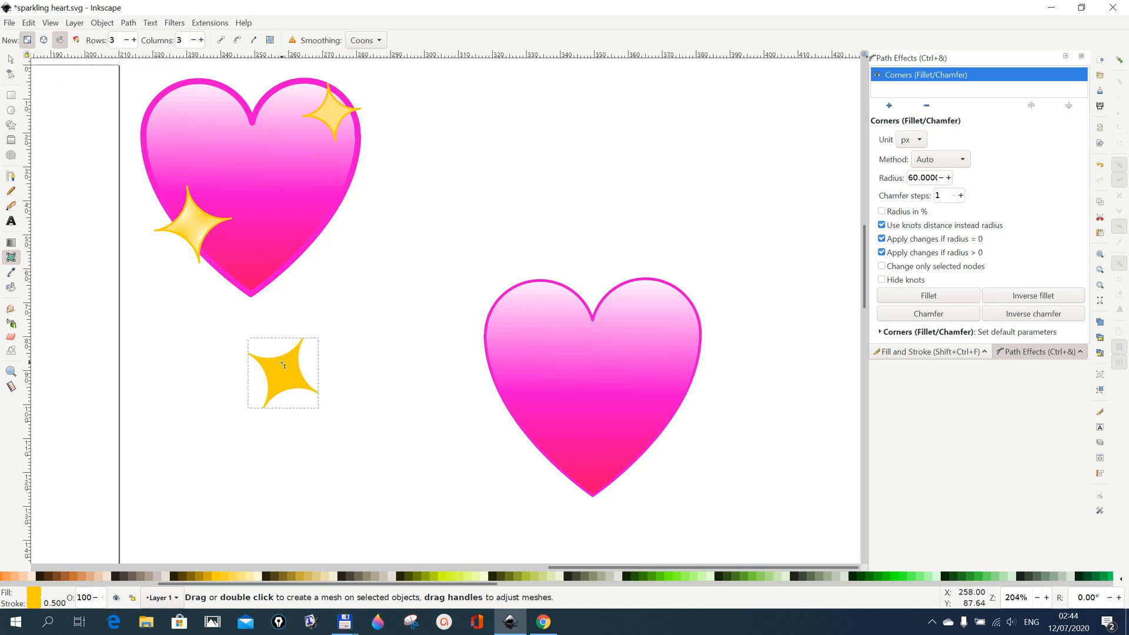
{"action": "double_click", "coordinate": [285, 382]}
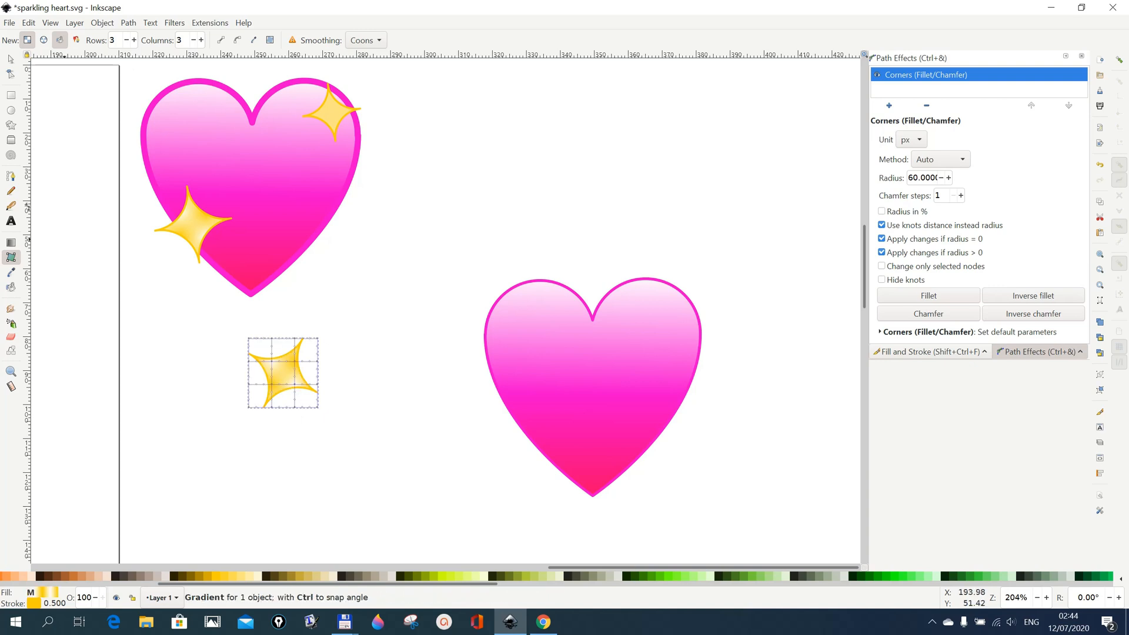
Move the sparkle onto the lower-left edge of the new heart and rotate it clockwise so its points face nearly up, down and sideways
{"action": "left_click", "coordinate": [11, 60]}
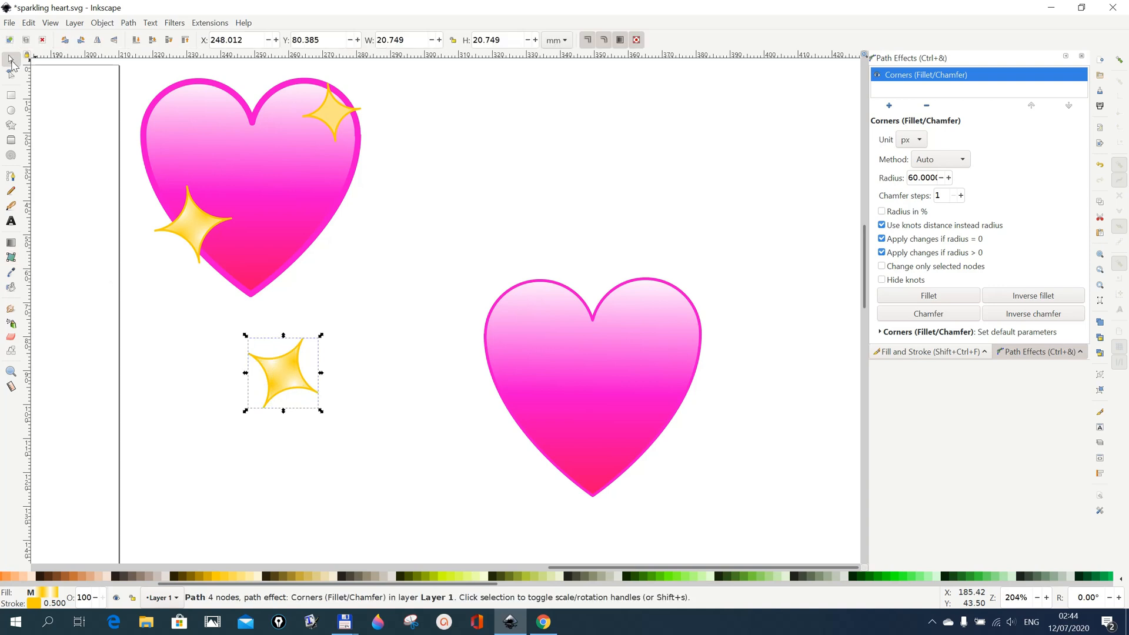
{"action": "left_click_drag", "start_coordinate": [286, 384], "coordinate": [534, 424]}
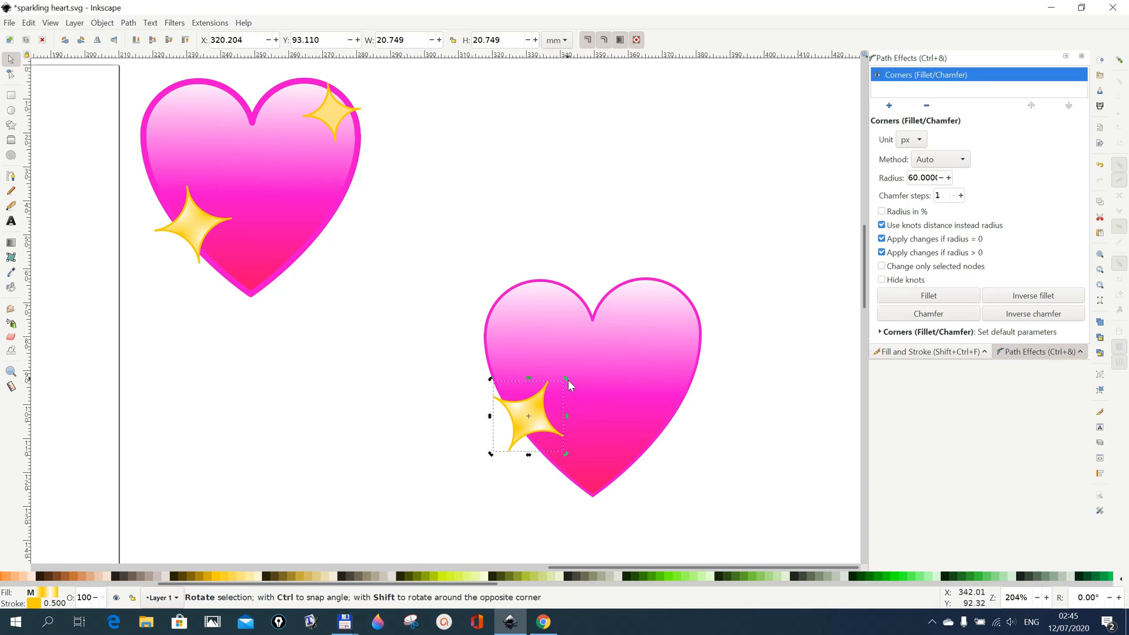
{"action": "left_click_drag", "start_coordinate": [568, 380], "coordinate": [568, 420]}
{"action": "left_click", "coordinate": [683, 471]}
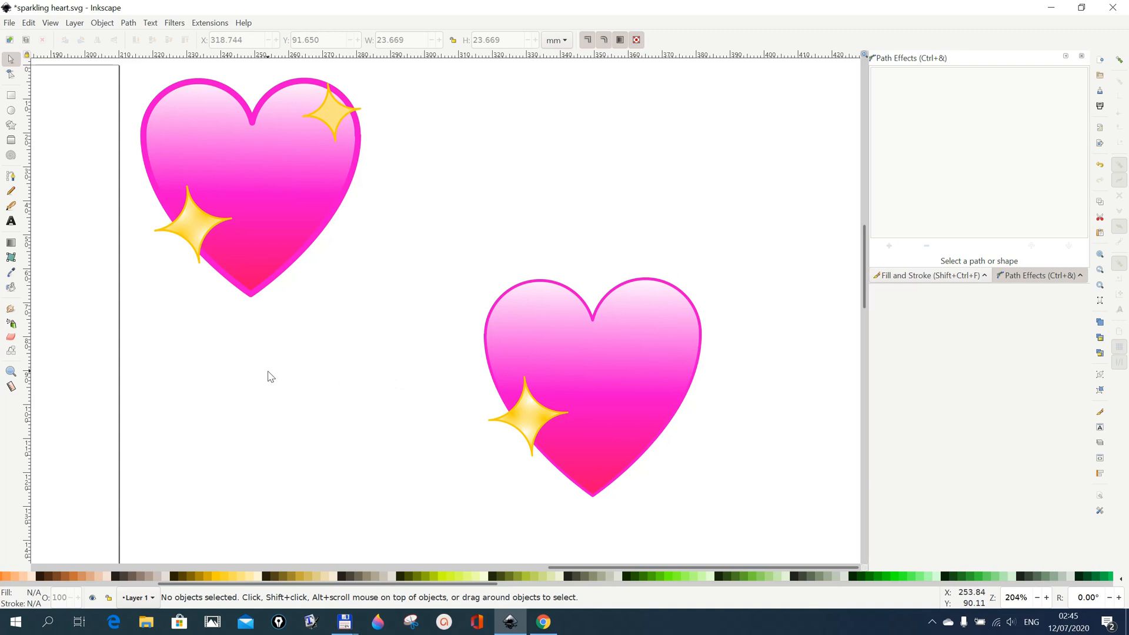
Draw a smaller yellow square about 12 mm wide below the reference heart and convert it to a path
{"action": "left_click", "coordinate": [11, 97]}
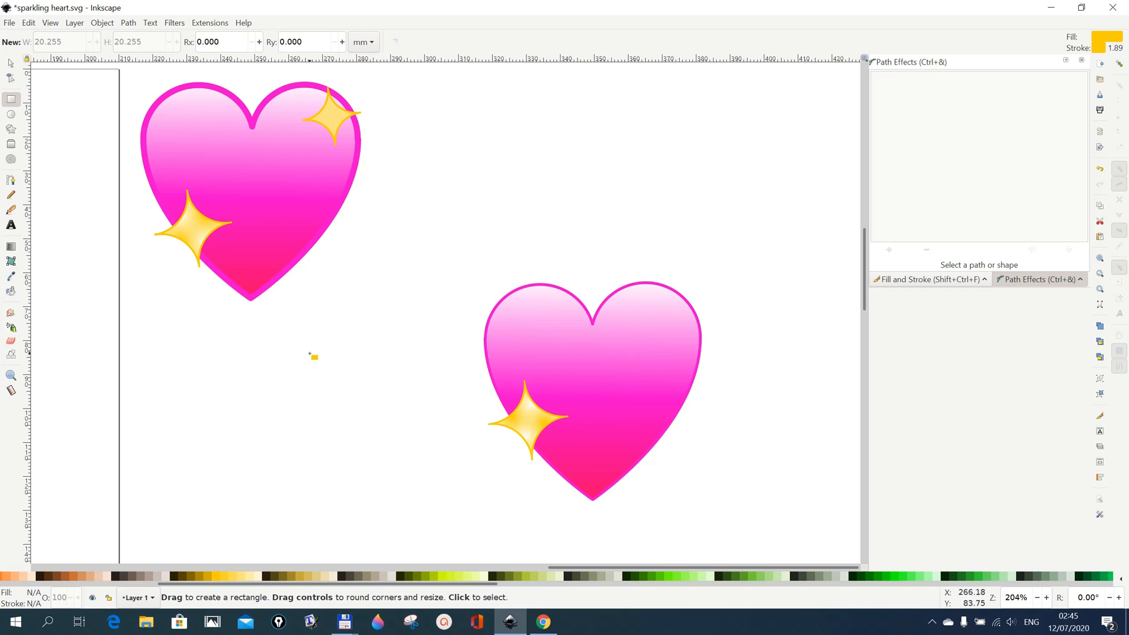
{"action": "key", "text": "shift"}
{"action": "left_click_drag", "start_coordinate": [310, 354], "coordinate": [331, 374]}
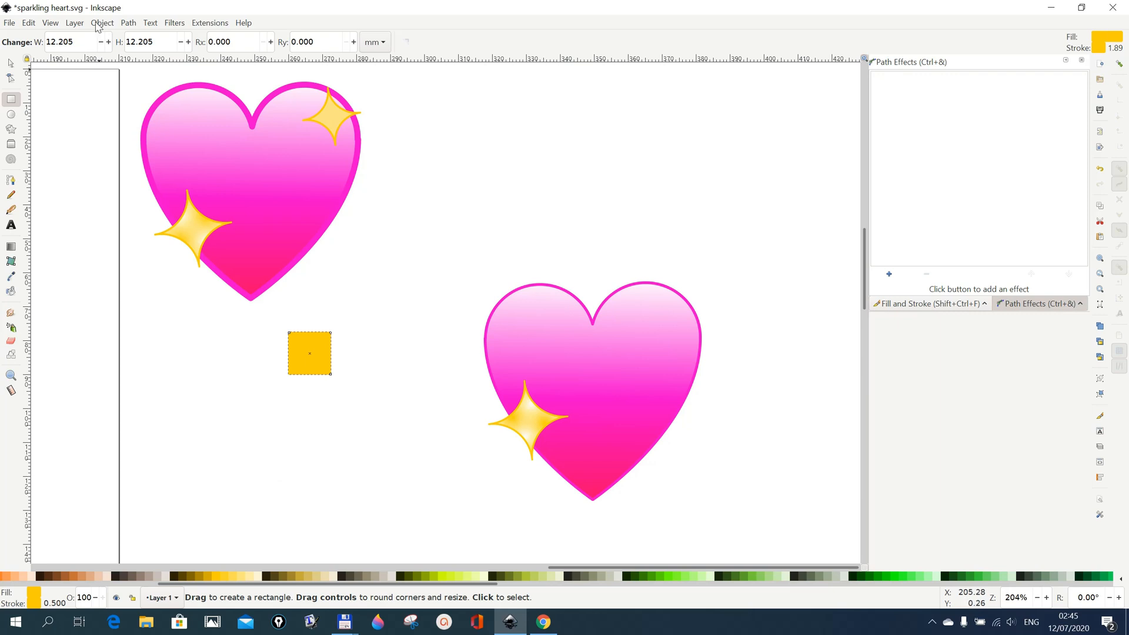
{"action": "left_click", "coordinate": [129, 23]}
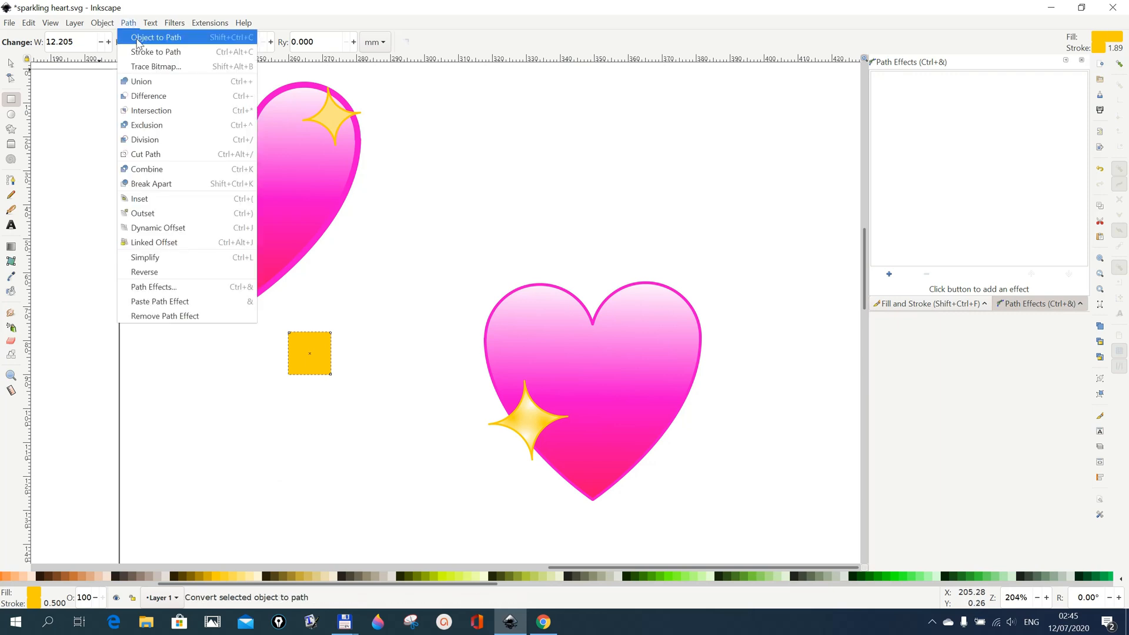
{"action": "left_click", "coordinate": [138, 41]}
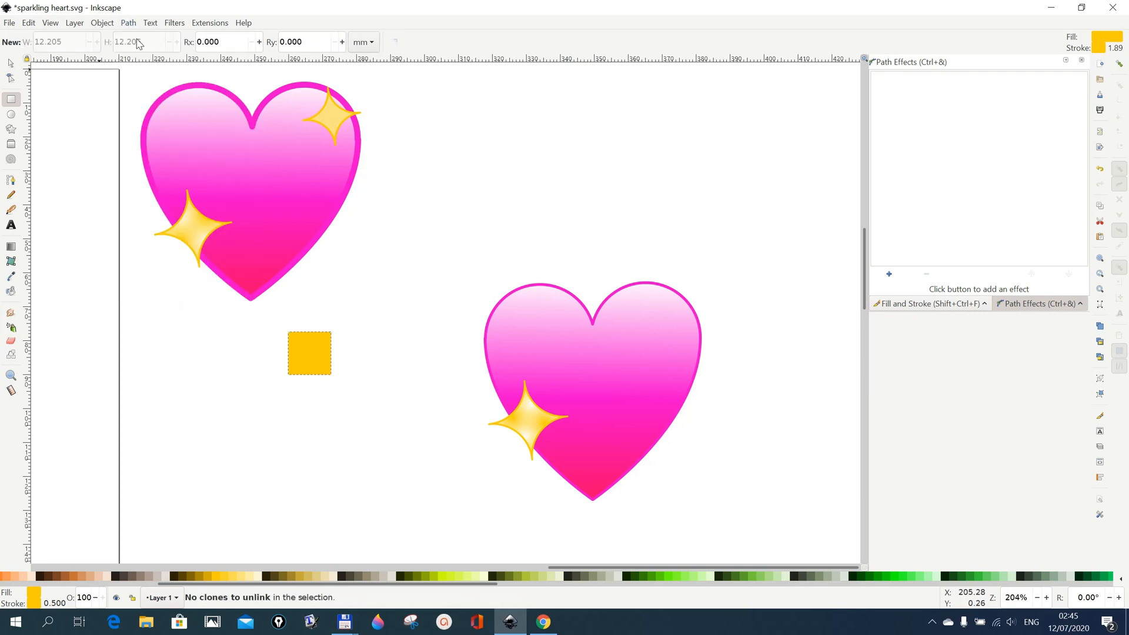
Apply the Corners (Fillet/Chamfer) path effect to the small yellow square, using an inverse fillet with a 45 px radius on all four nodes
{"action": "left_click", "coordinate": [891, 274]}
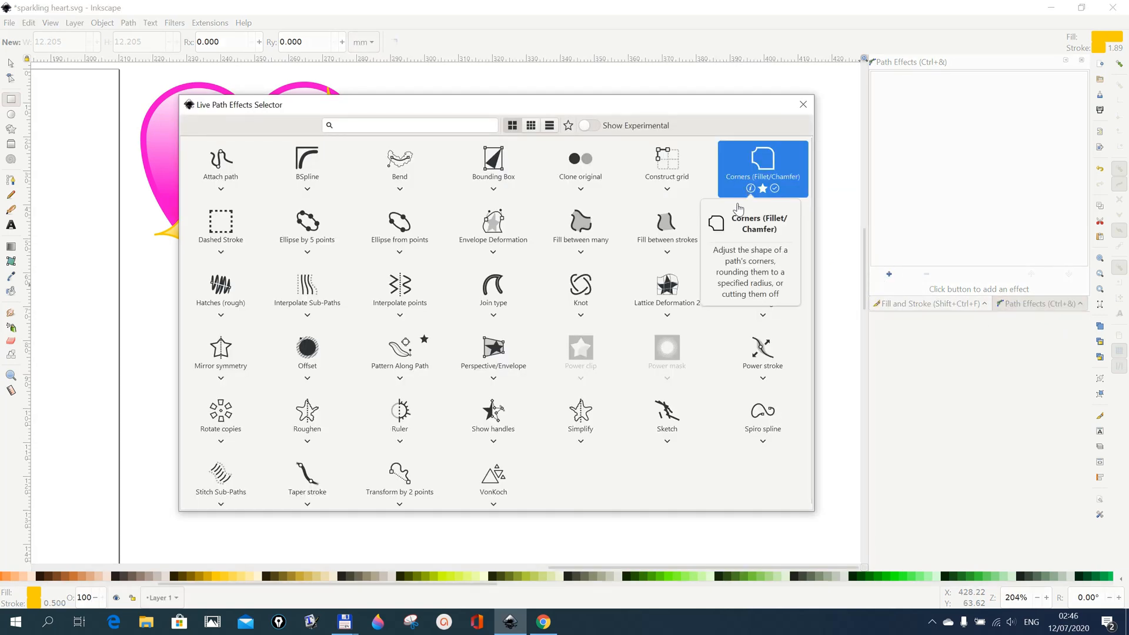
{"action": "left_click", "coordinate": [737, 189]}
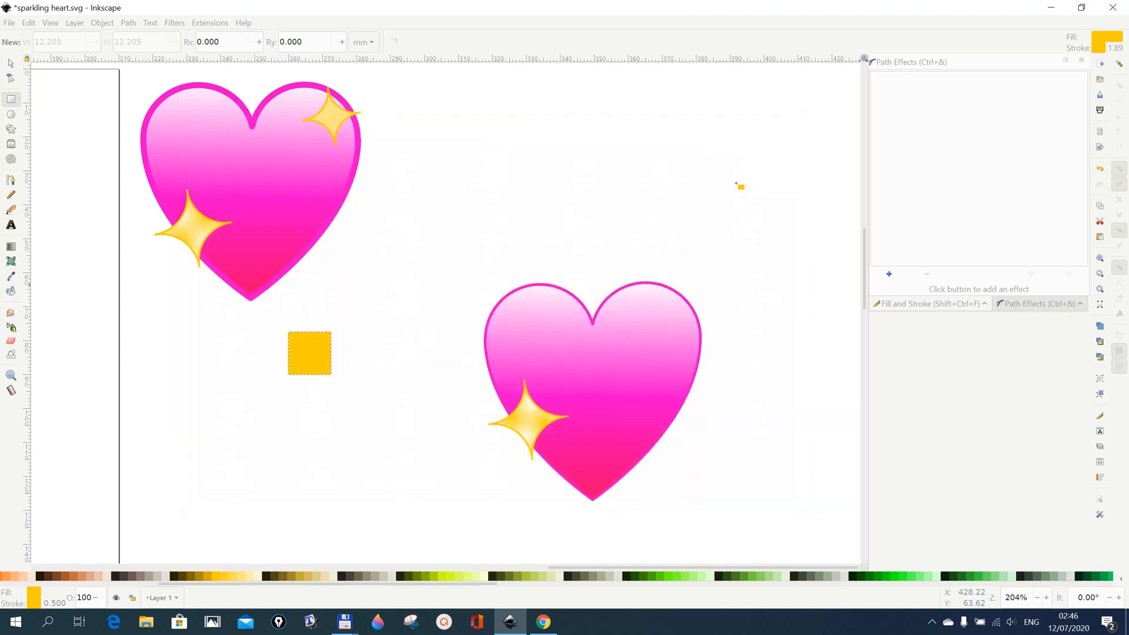
{"action": "left_click", "coordinate": [10, 78]}
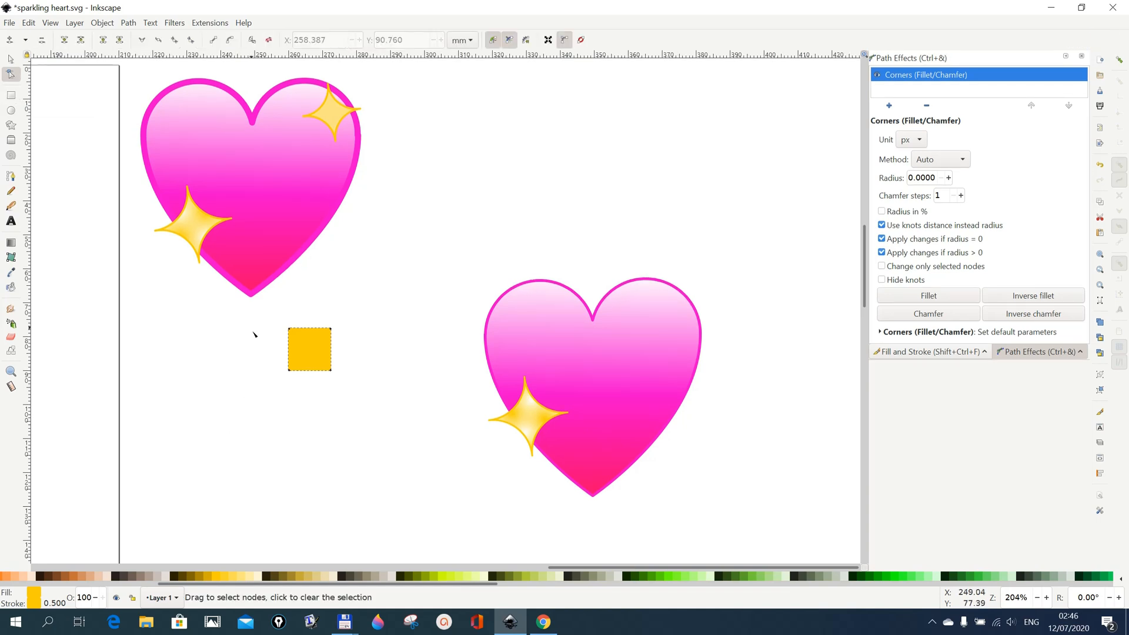
{"action": "left_click_drag", "start_coordinate": [256, 312], "coordinate": [386, 411]}
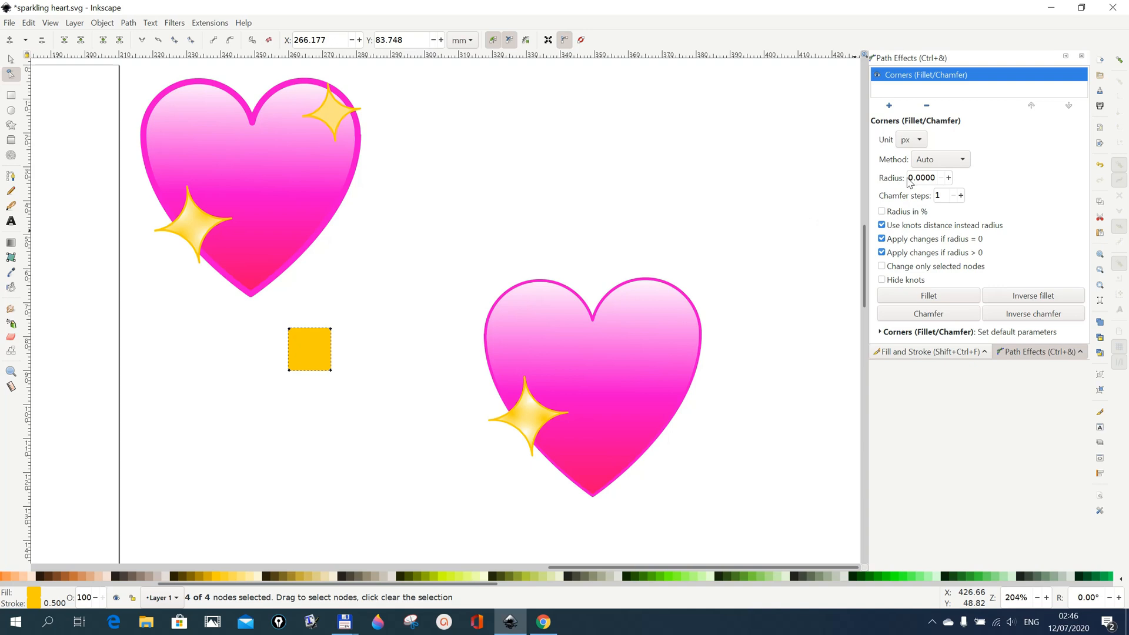
{"action": "left_click", "coordinate": [911, 178]}
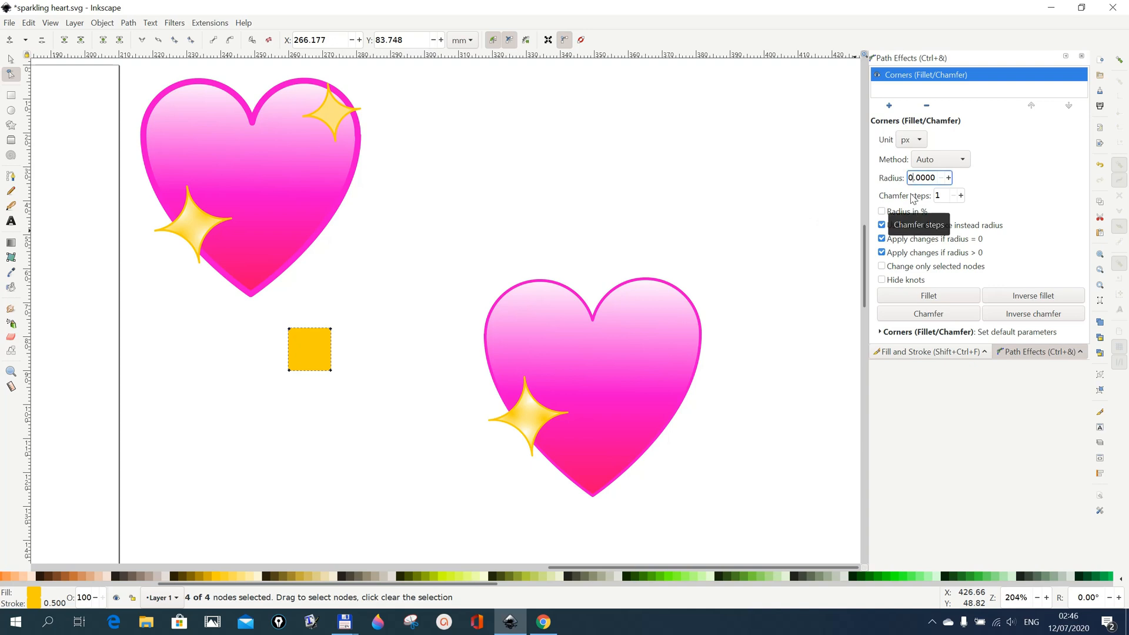
{"action": "key", "text": "BackSpace"}
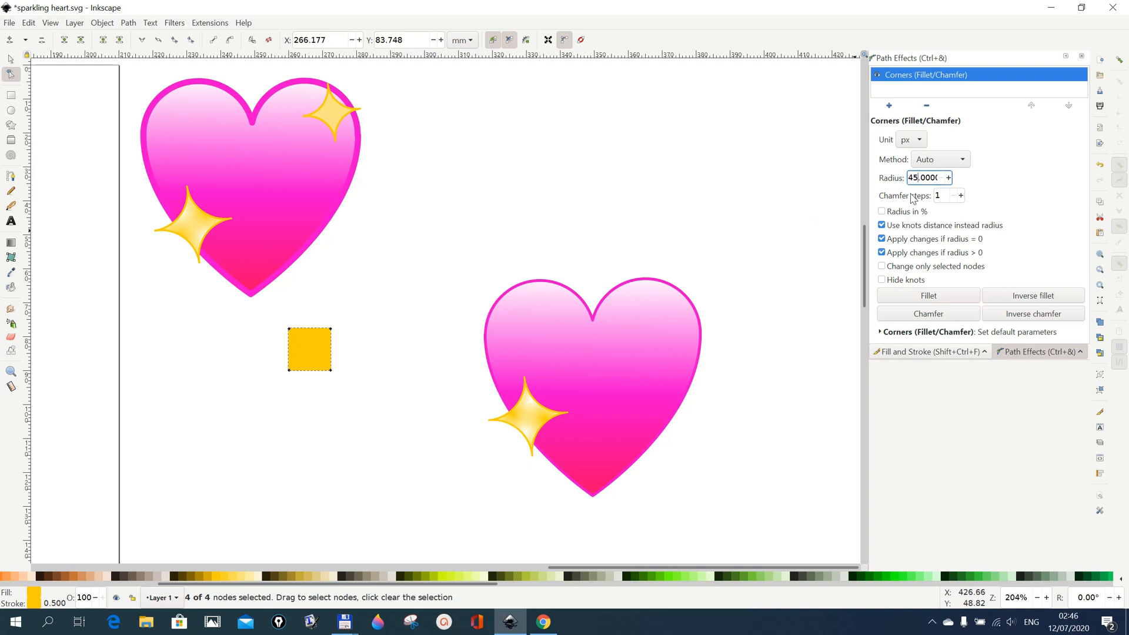
{"action": "left_click", "coordinate": [1020, 296]}
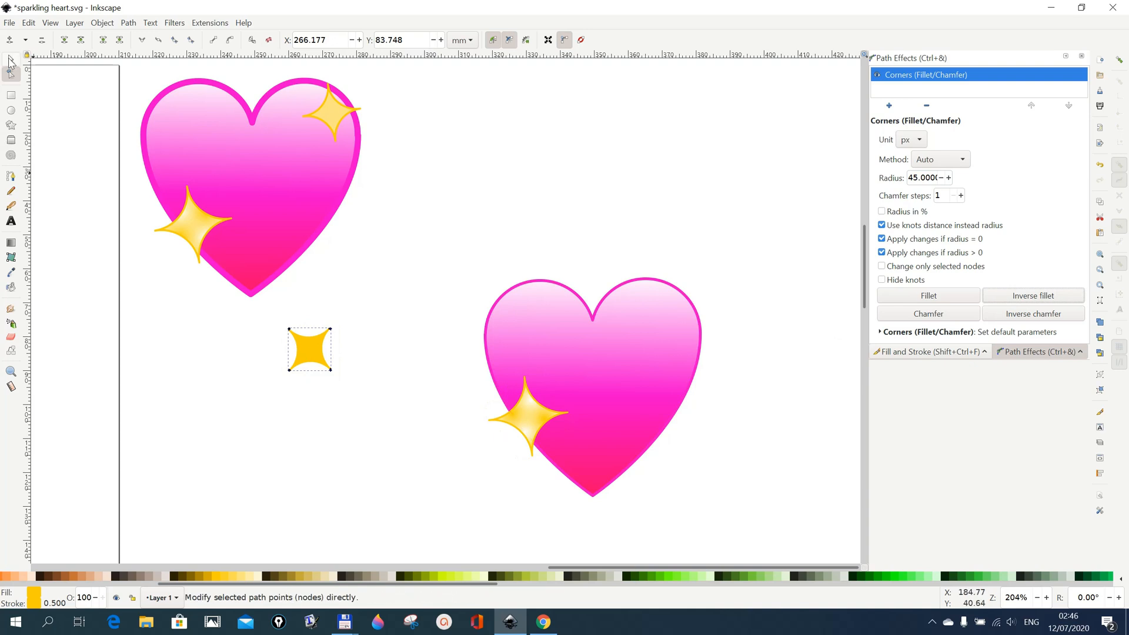
Give the small star a lighter yellow fill and move it onto the upper-right edge of the new heart
{"action": "left_click", "coordinate": [10, 60]}
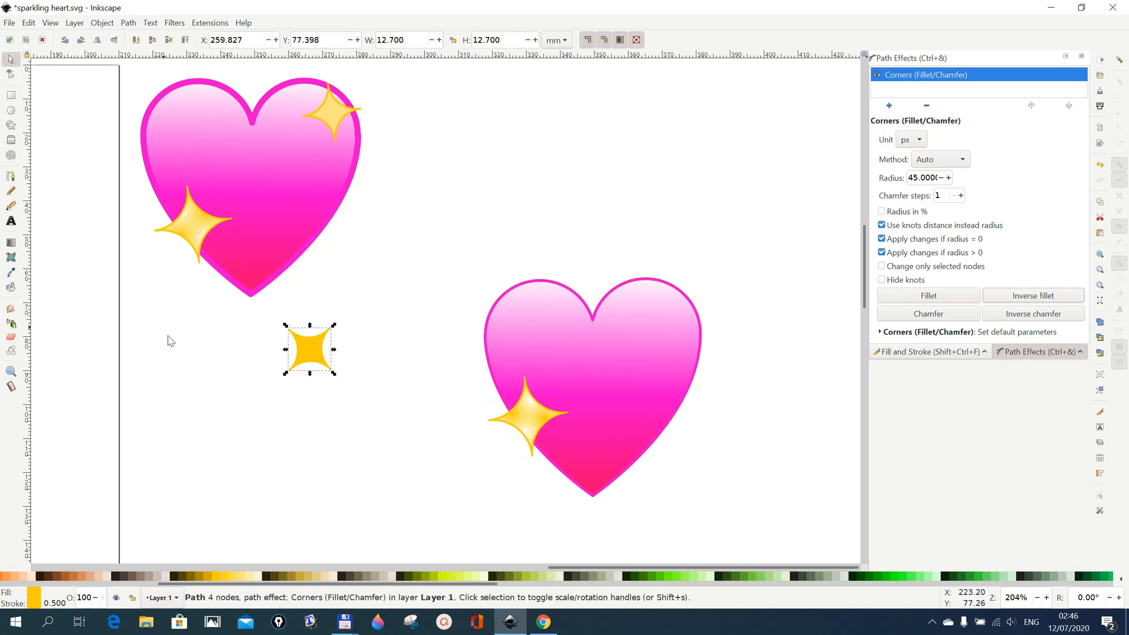
{"action": "left_click", "coordinate": [240, 581]}
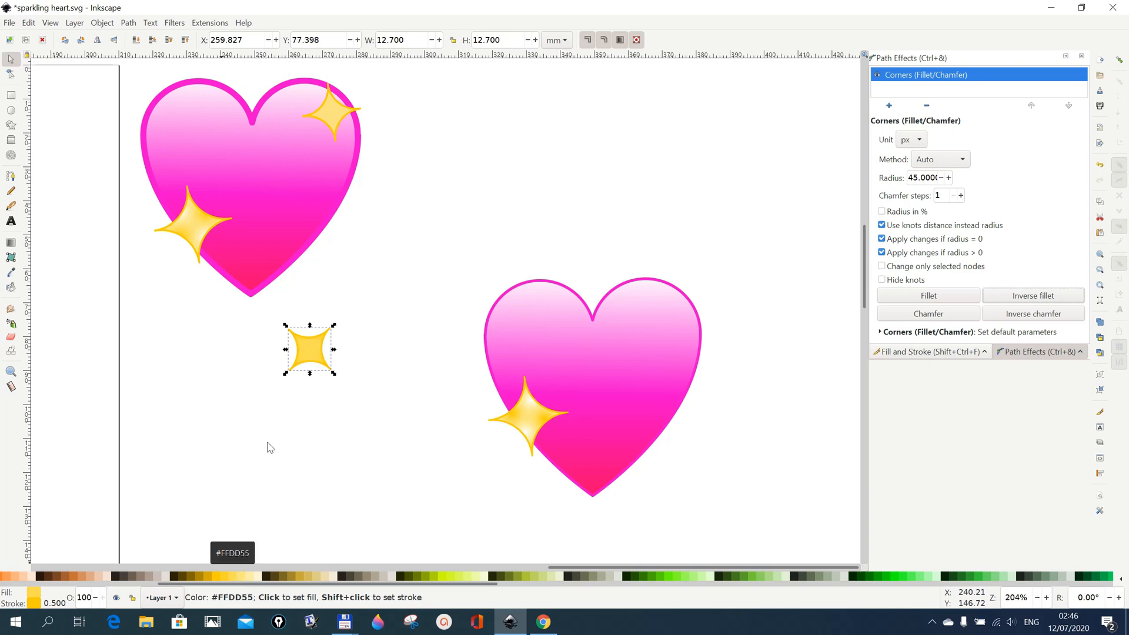
{"action": "left_click_drag", "start_coordinate": [308, 353], "coordinate": [684, 319]}
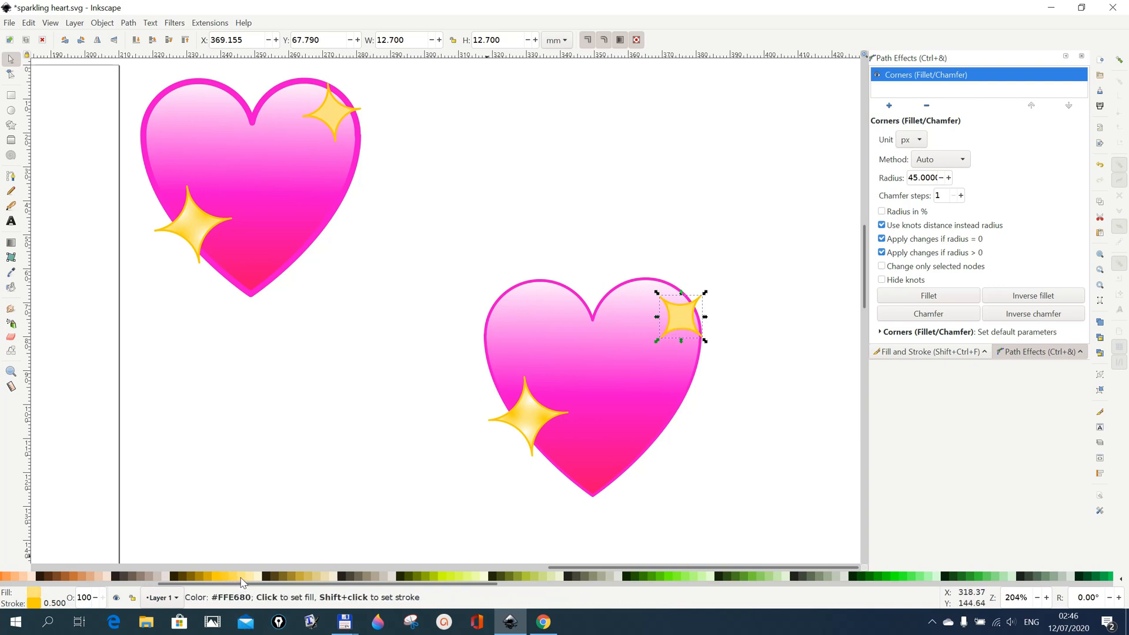
Rotate the small star clockwise so its points face nearly up, down and sideways, and deselect it
{"action": "left_click", "coordinate": [692, 316]}
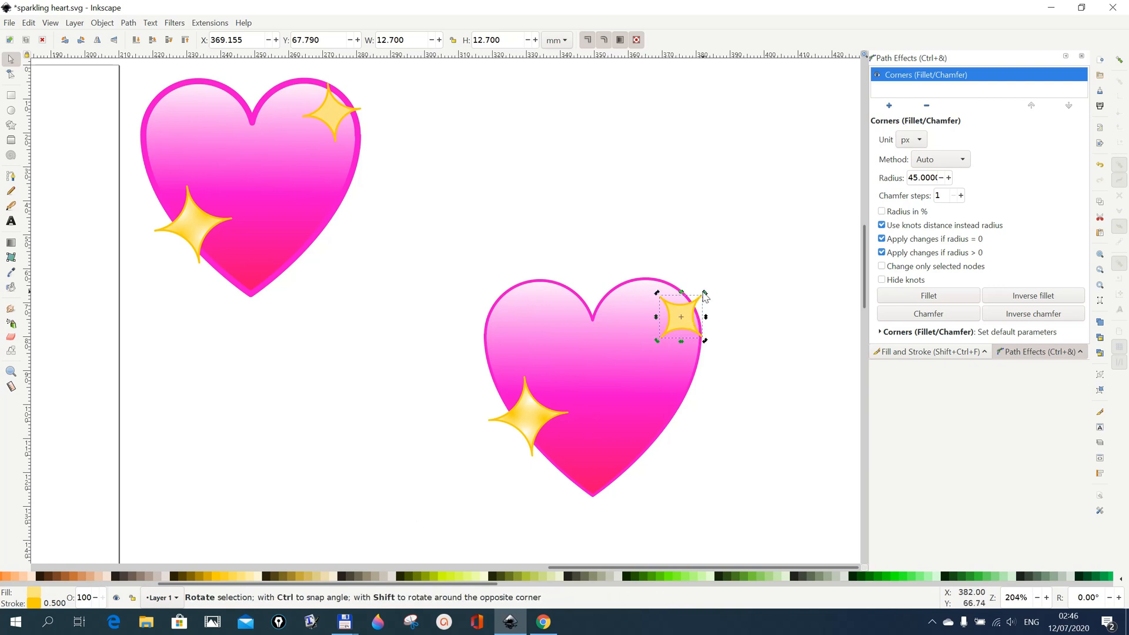
{"action": "left_click_drag", "start_coordinate": [704, 294], "coordinate": [715, 320]}
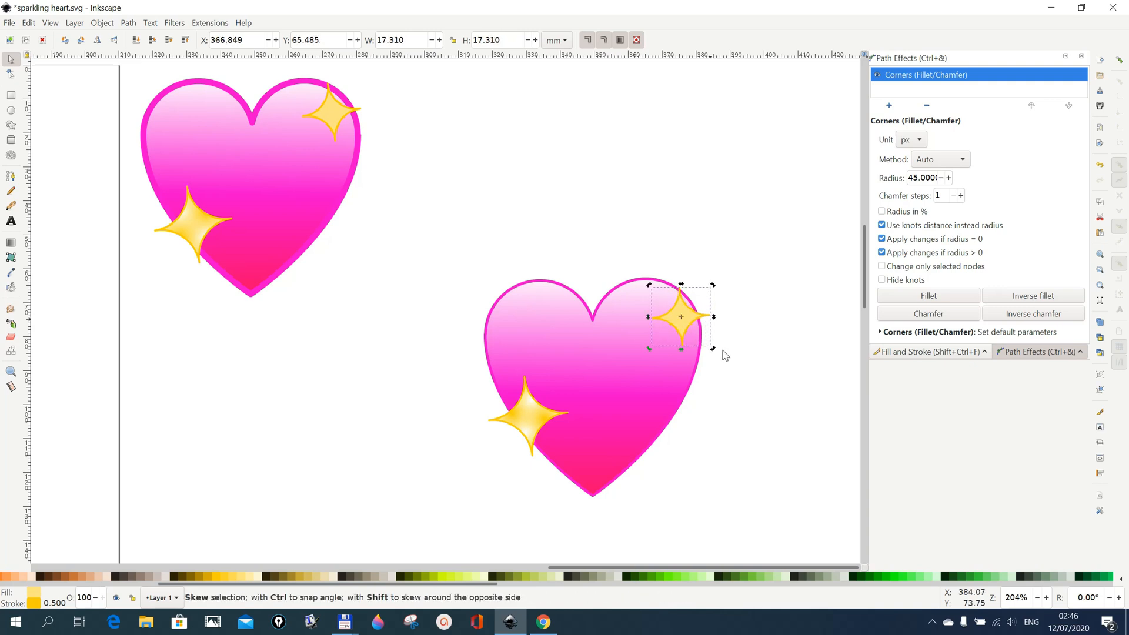
{"action": "left_click", "coordinate": [745, 428]}
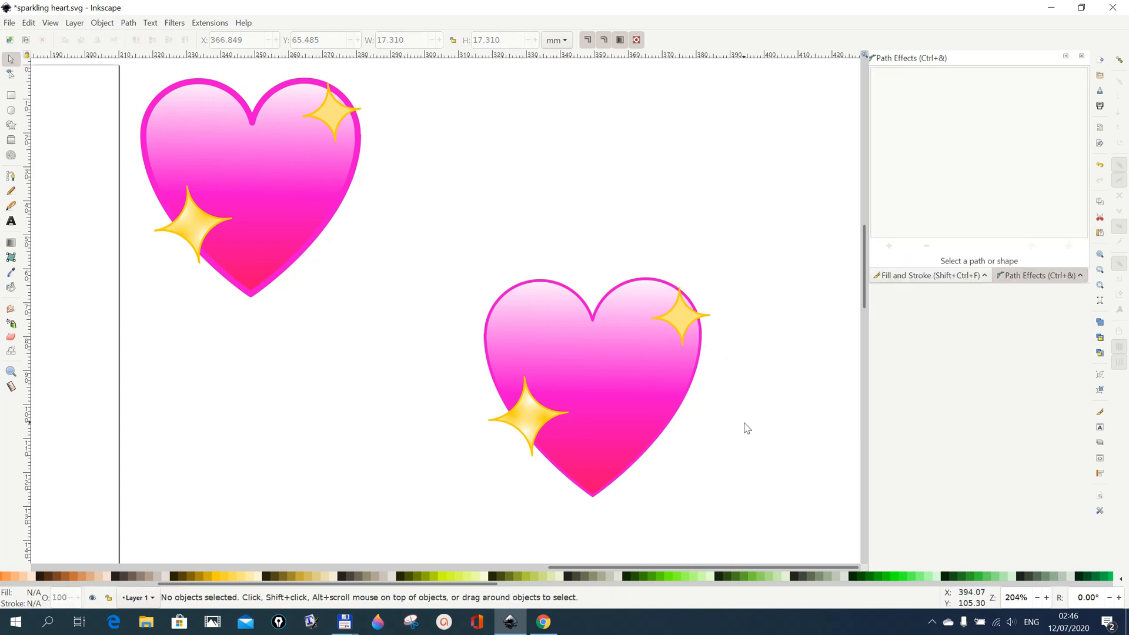